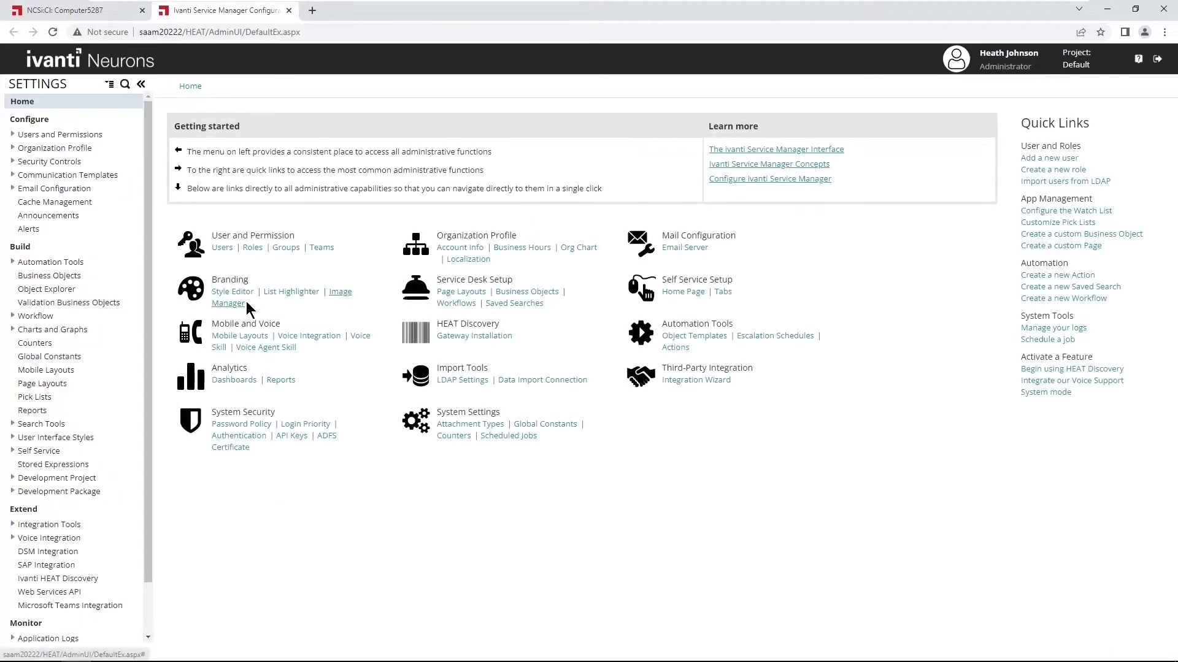
Step: Search business objects for 'ci' and open the CI business object
left_click(70, 276)
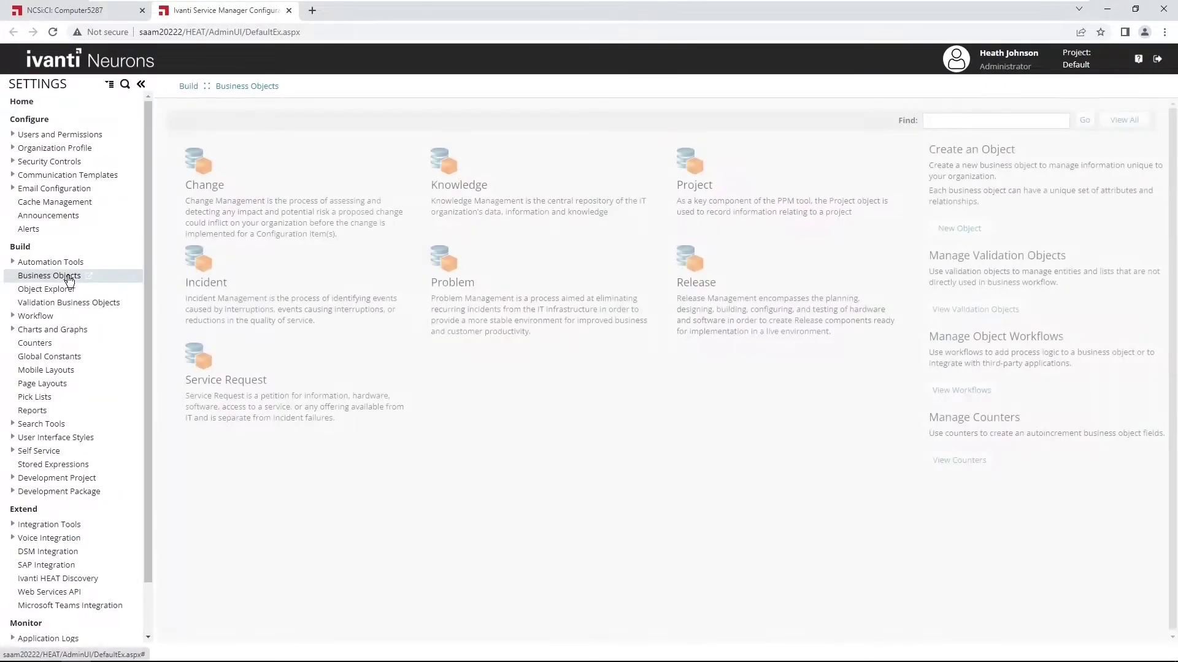
left_click(933, 120)
type("ci")
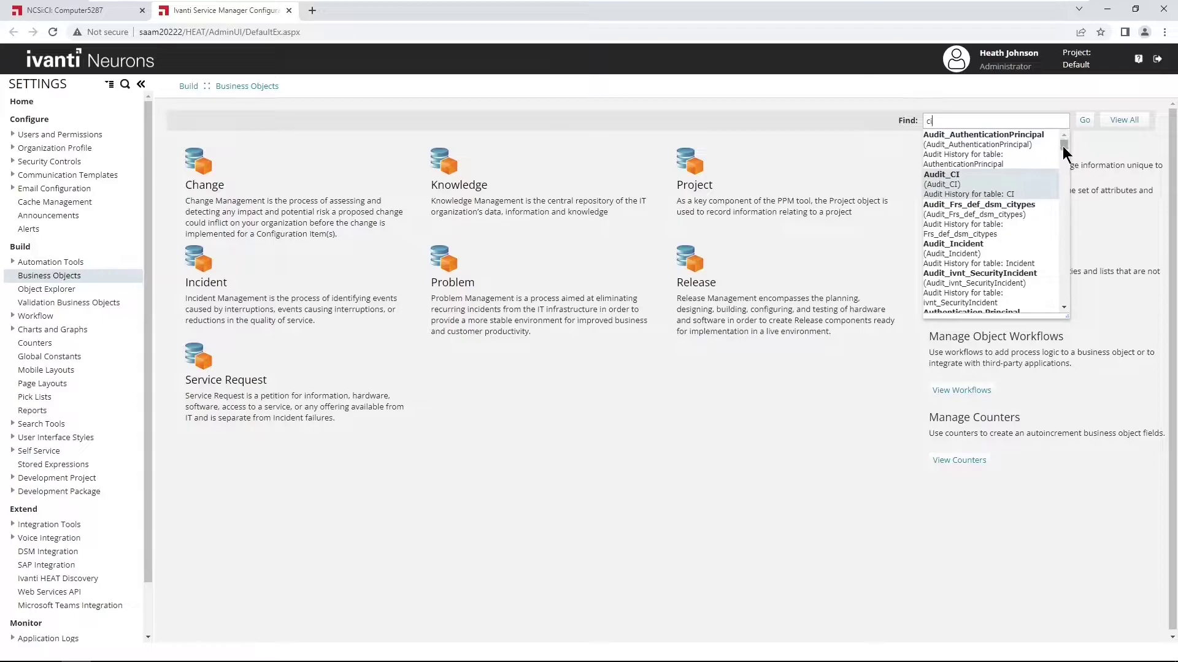
left_click_drag(1063, 146, 1064, 160)
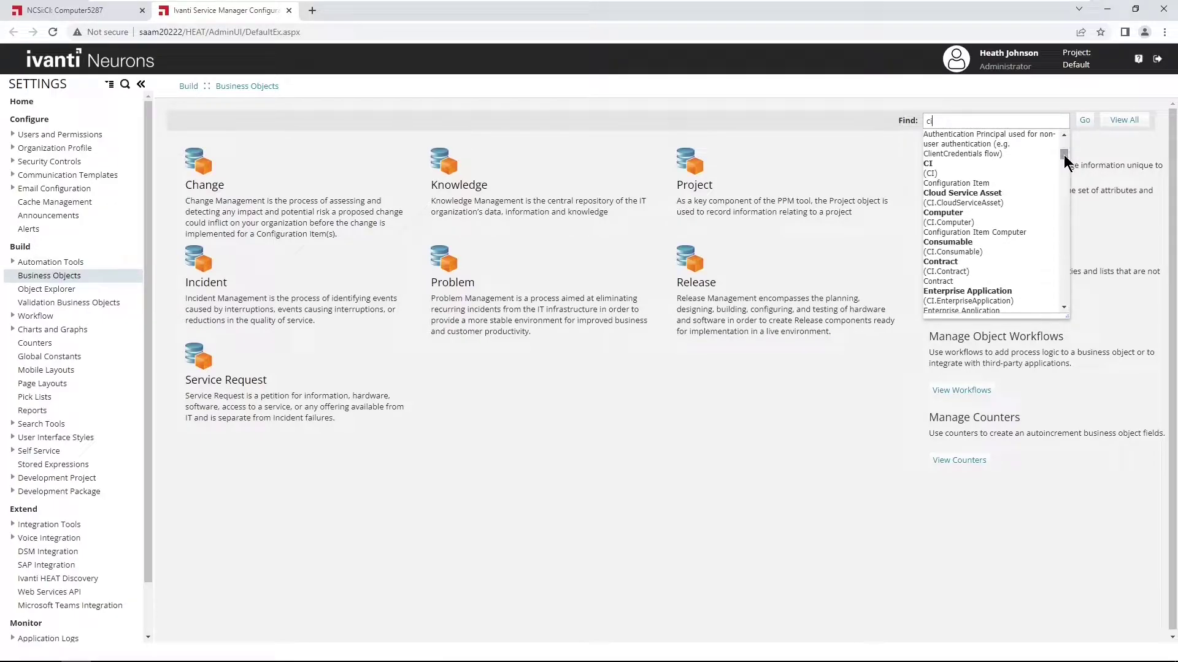
left_click(957, 180)
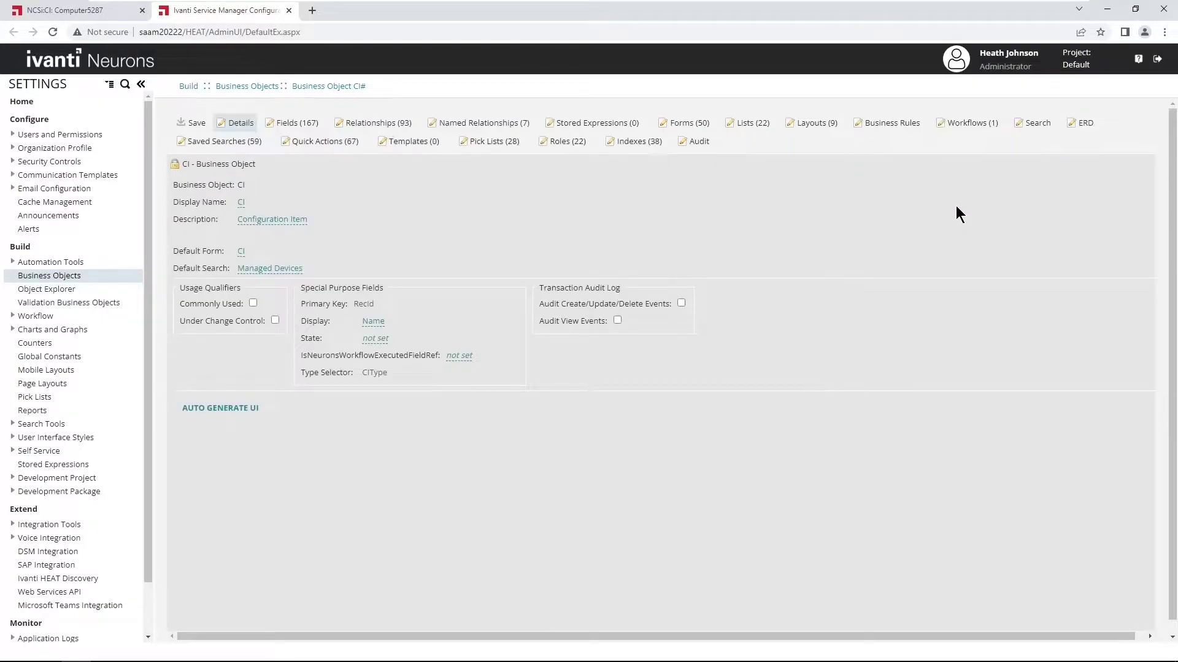
Step: Review the CI object's forms and the Computer5287 record, then return to configuration
left_click(685, 124)
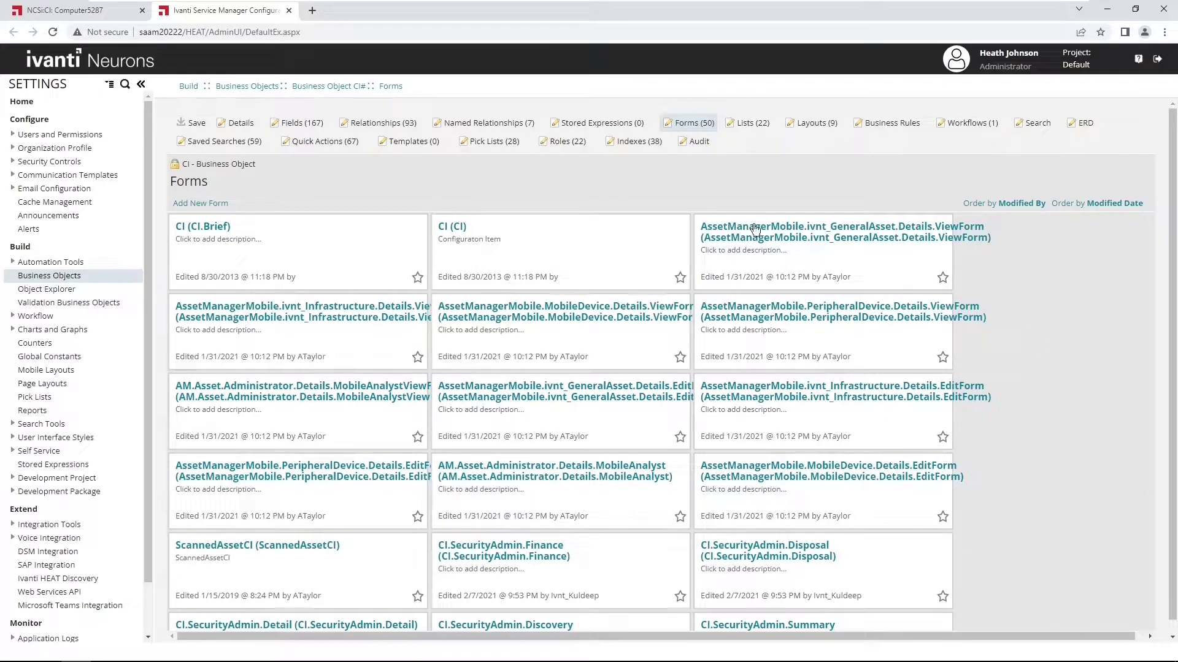
left_click(88, 15)
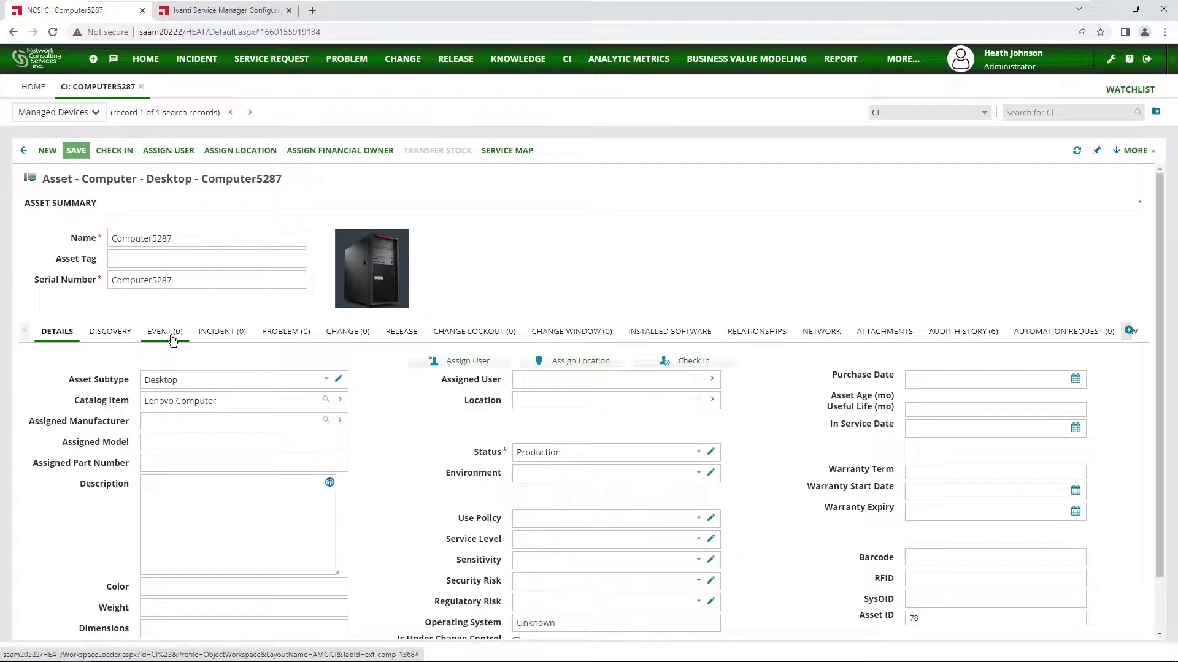
left_click(208, 15)
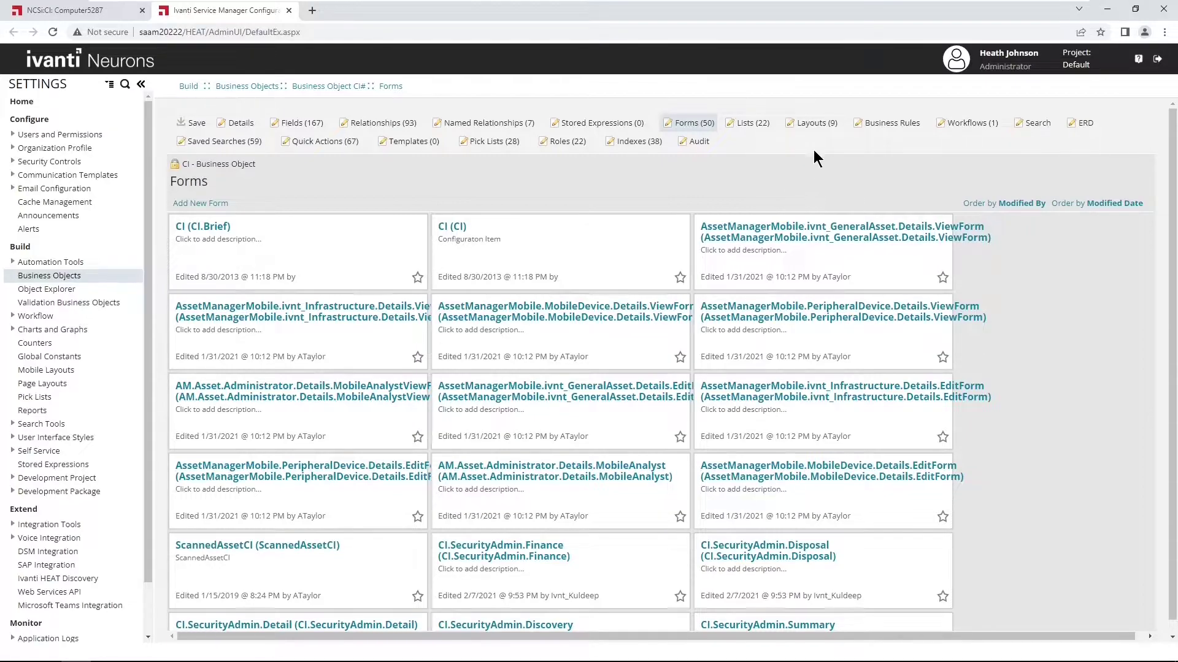
Step: Open the AMC.CI layout (Service Desk Analyst role) and its Computer form view
left_click(816, 123)
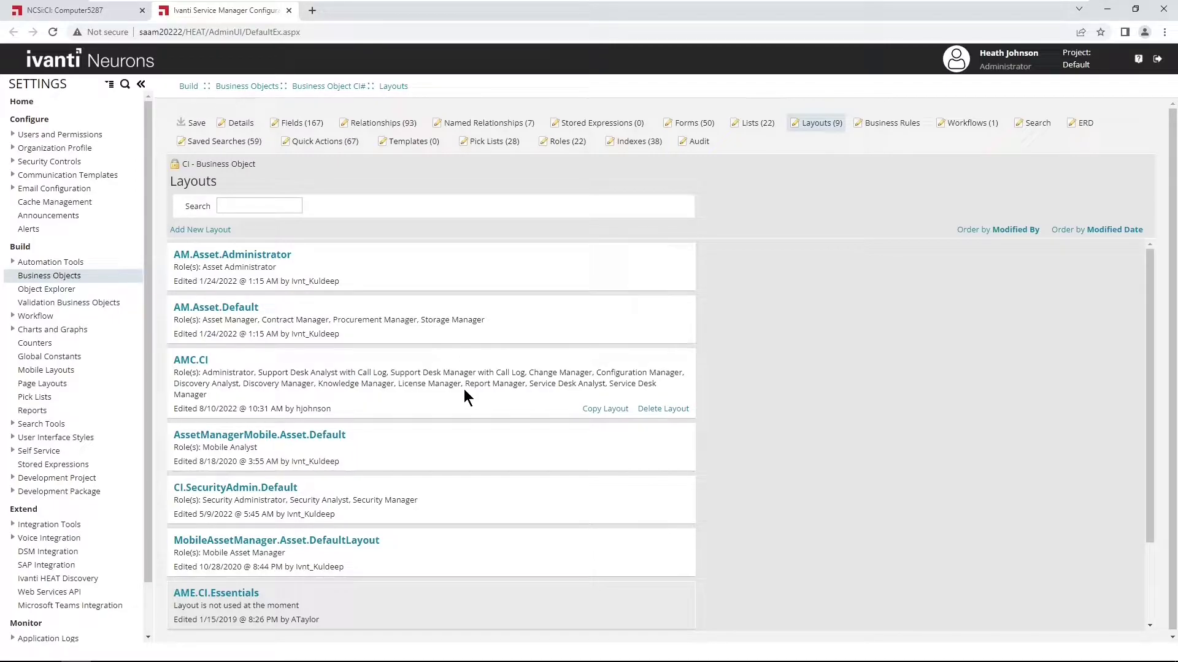
left_click_drag(529, 384, 606, 387)
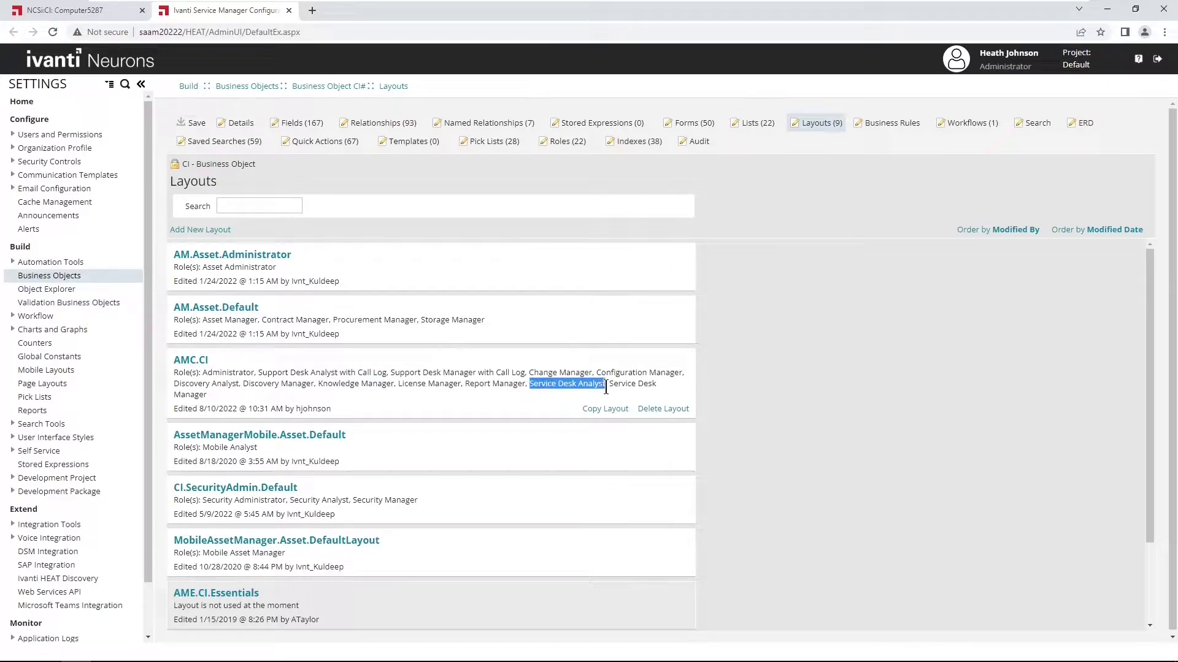
left_click(187, 362)
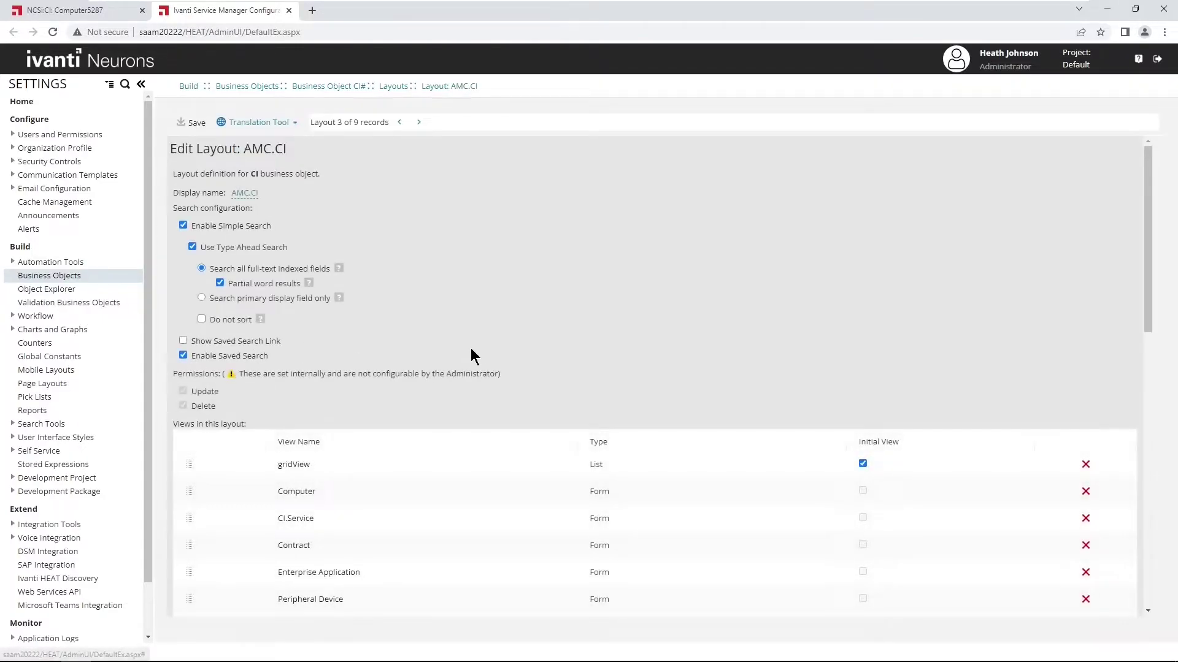
scroll(660, 303, "down", 1)
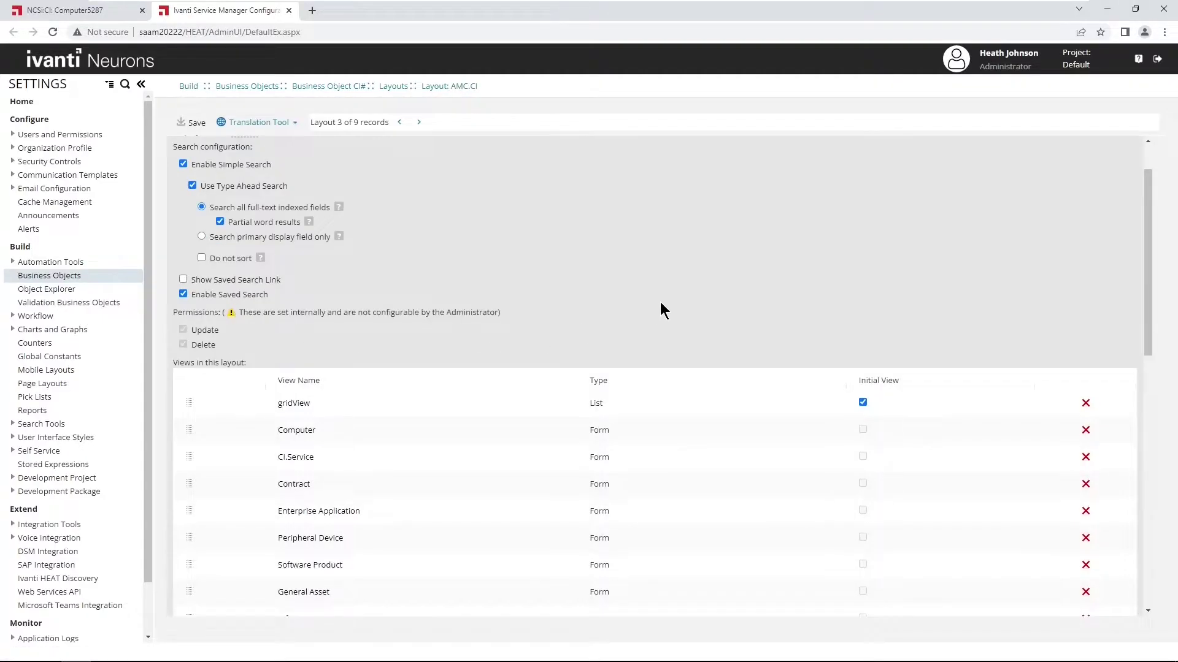
left_click(290, 432)
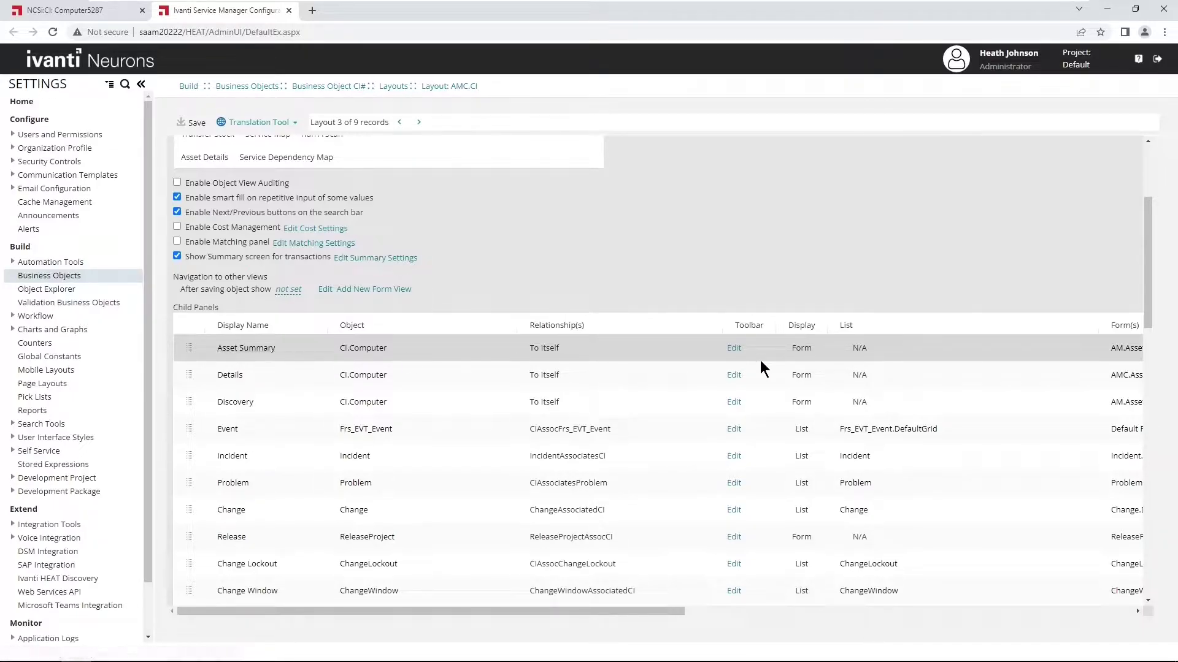
Step: Inspect the Computer view's Child Panels table, then return to the CI business object details
left_click_drag(662, 613, 809, 608)
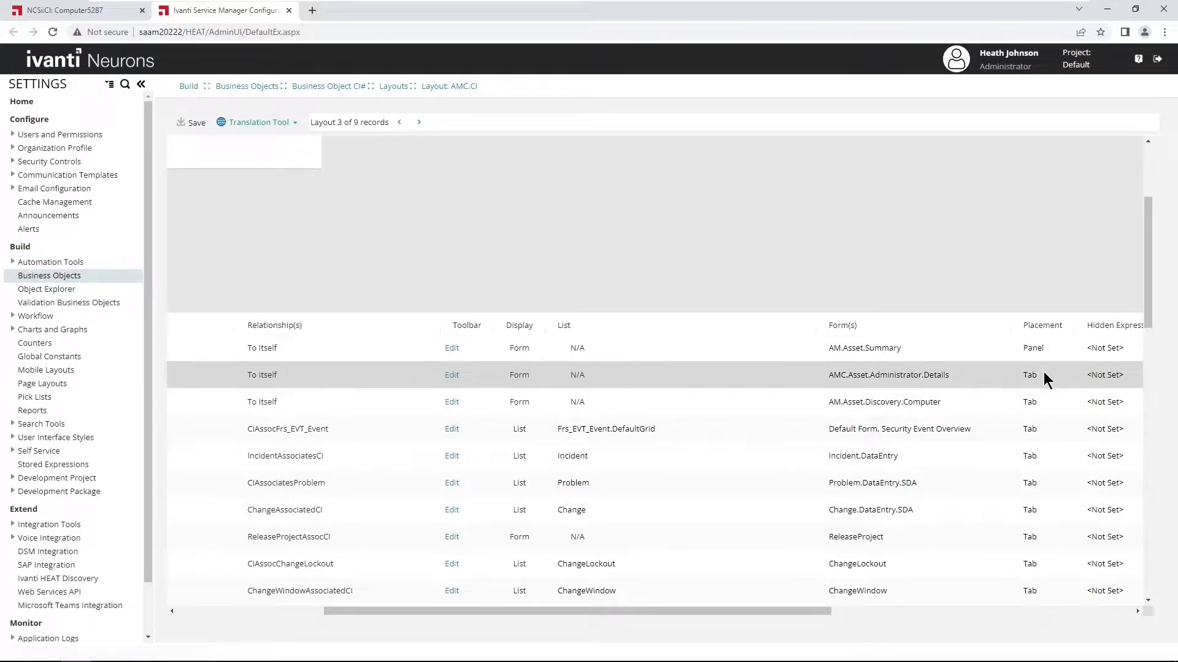
left_click_drag(635, 612, 488, 612)
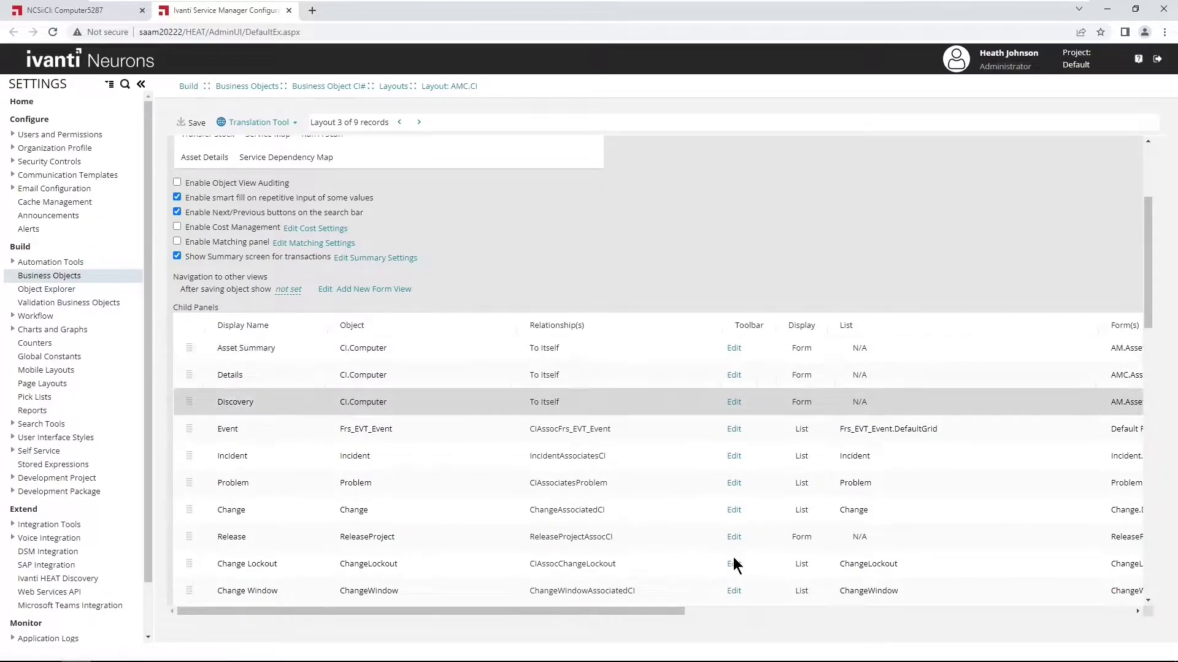
left_click_drag(662, 616, 805, 616)
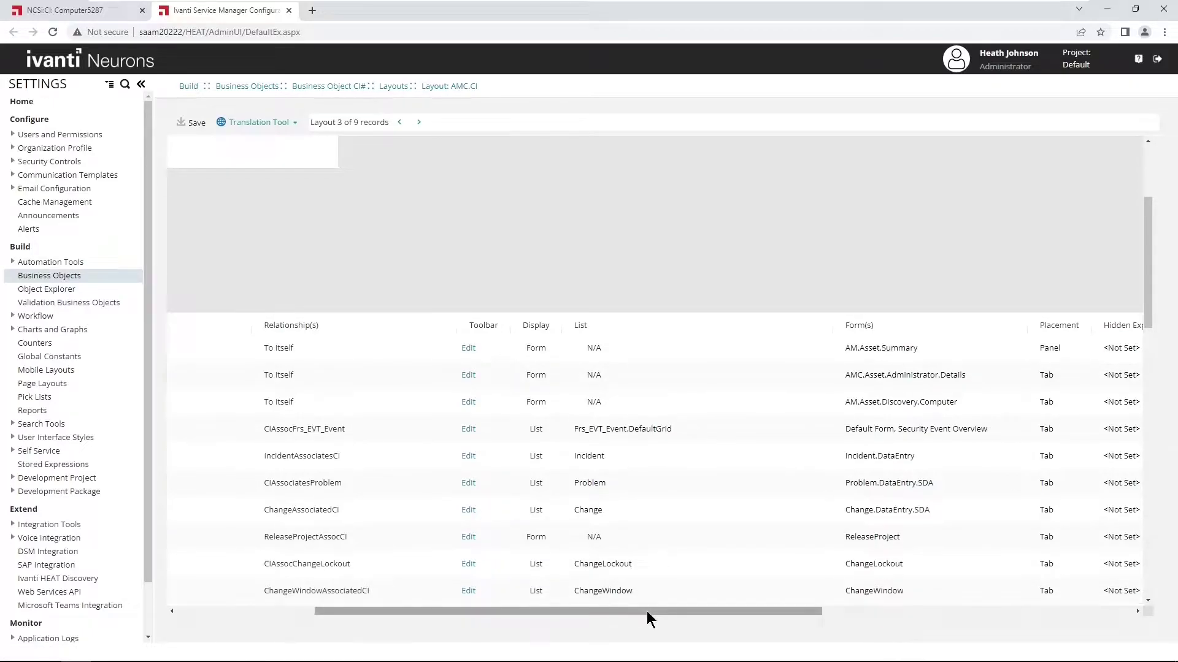
scroll(446, 221, "up", 3)
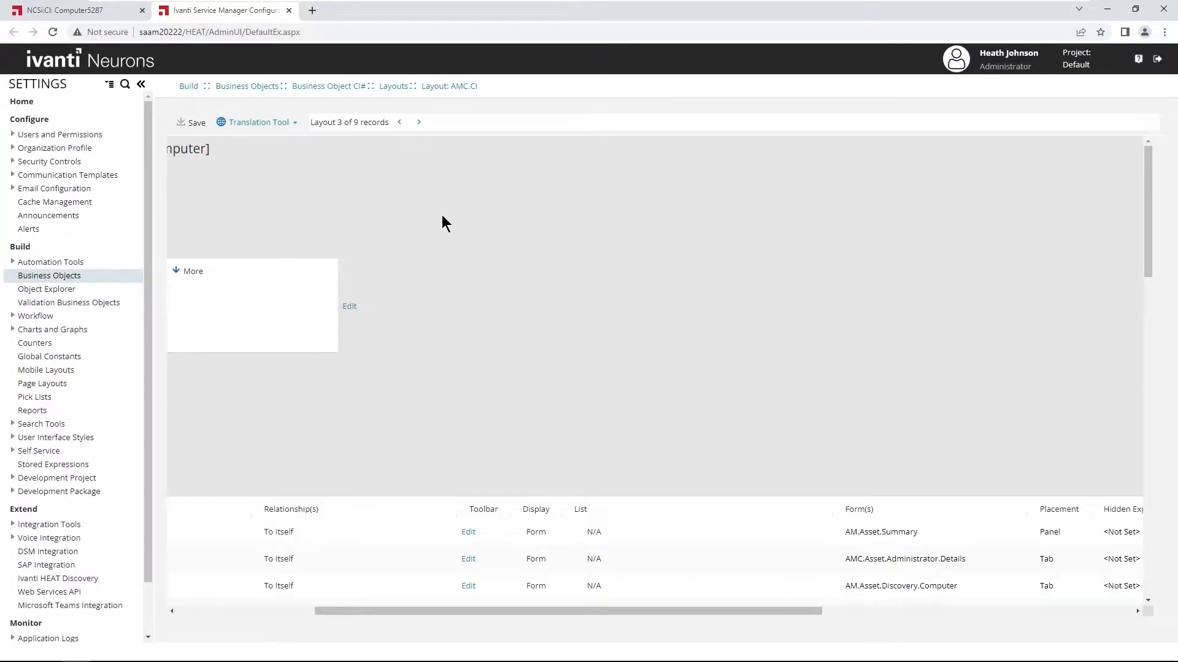
left_click_drag(433, 611, 288, 611)
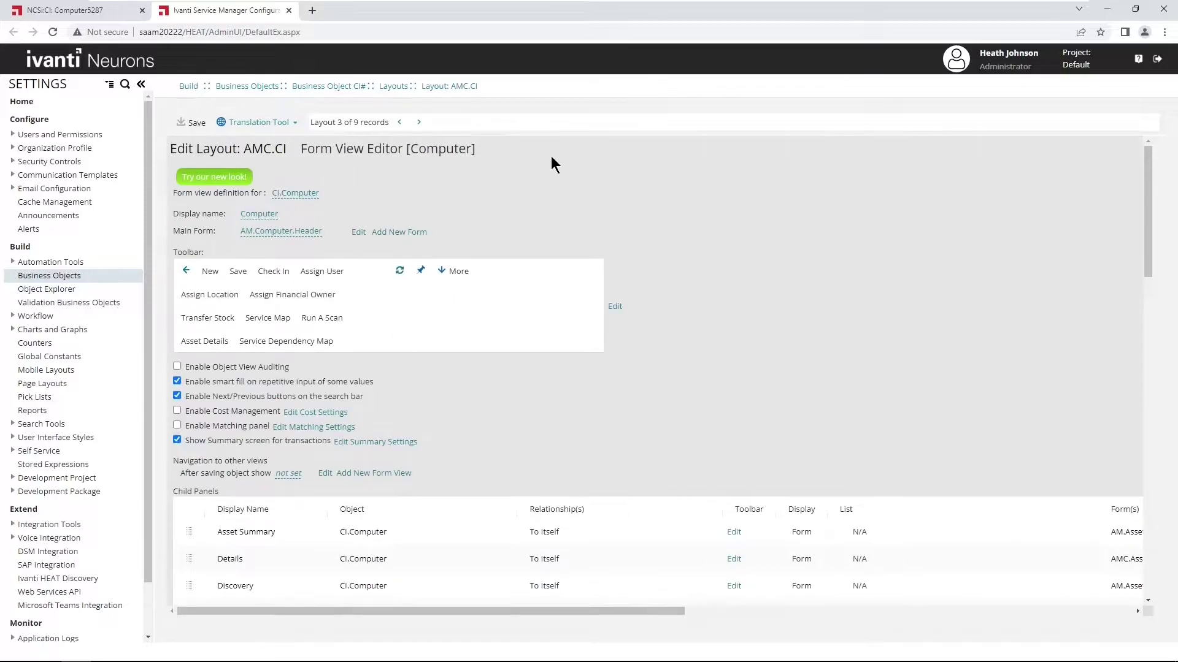
left_click(340, 87)
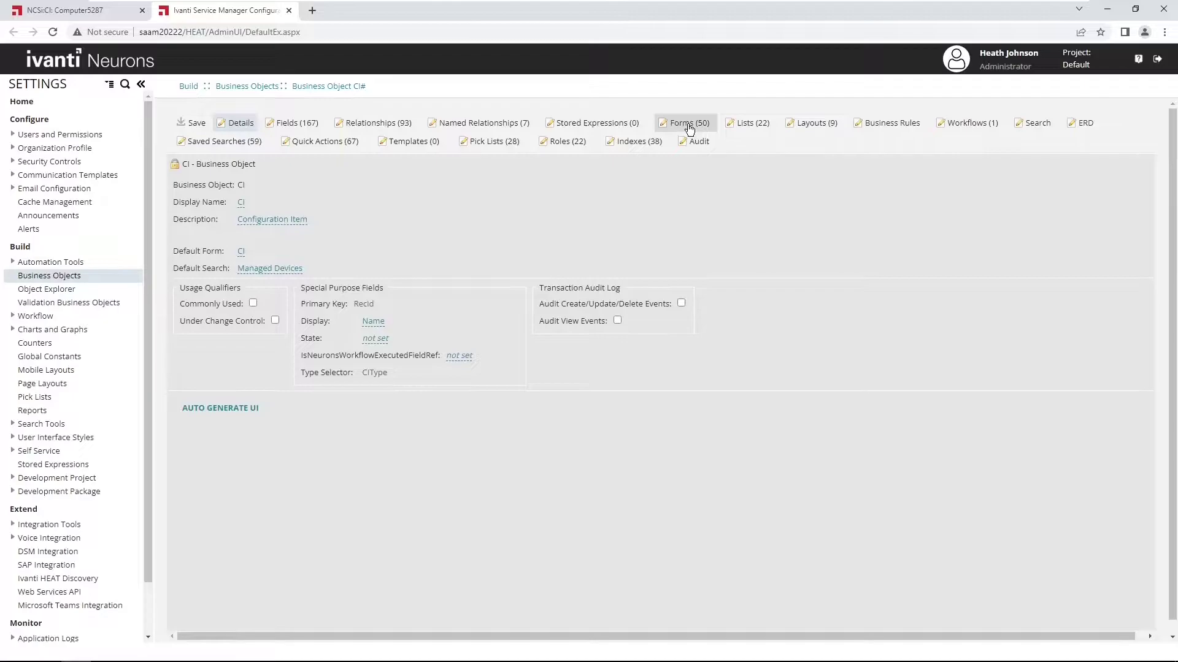
Step: Sort CI forms newest-modified first, open AM.Asset.Summary, and expand the Other controls group
left_click(690, 126)
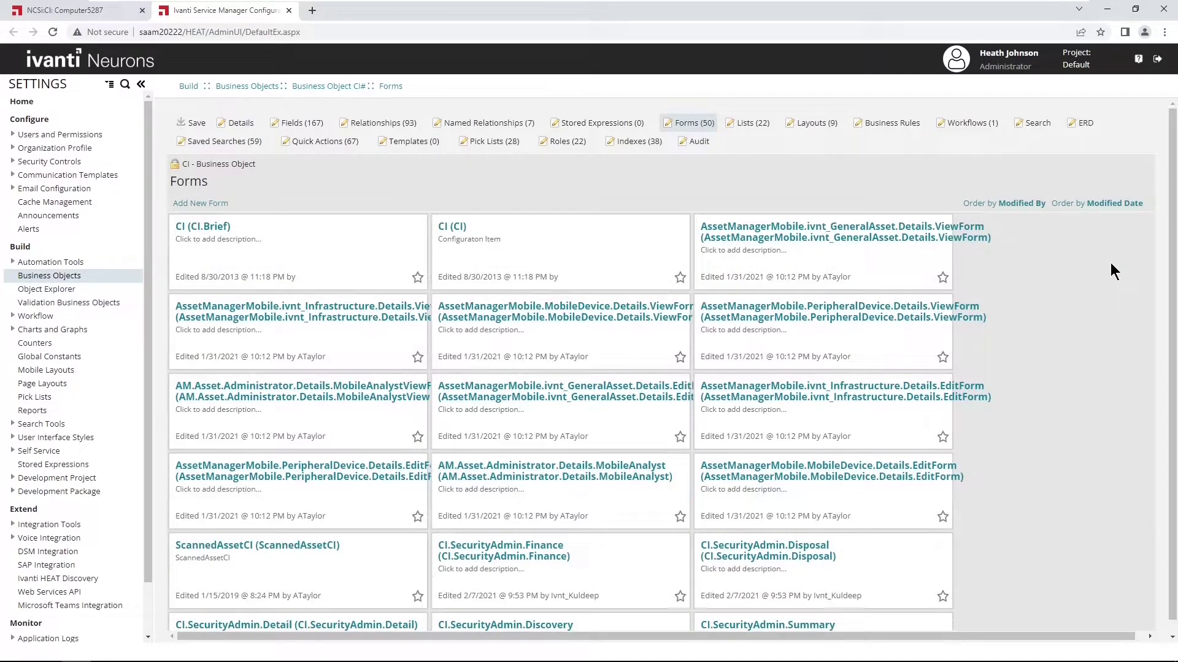
left_click(1105, 205)
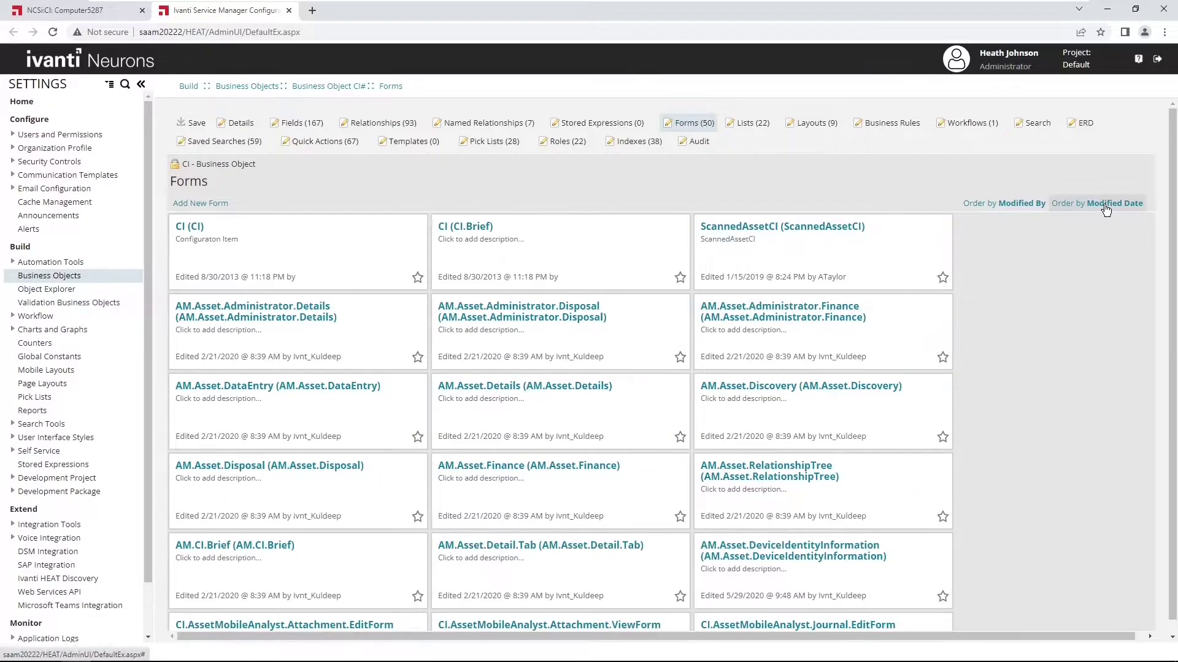
left_click(1105, 205)
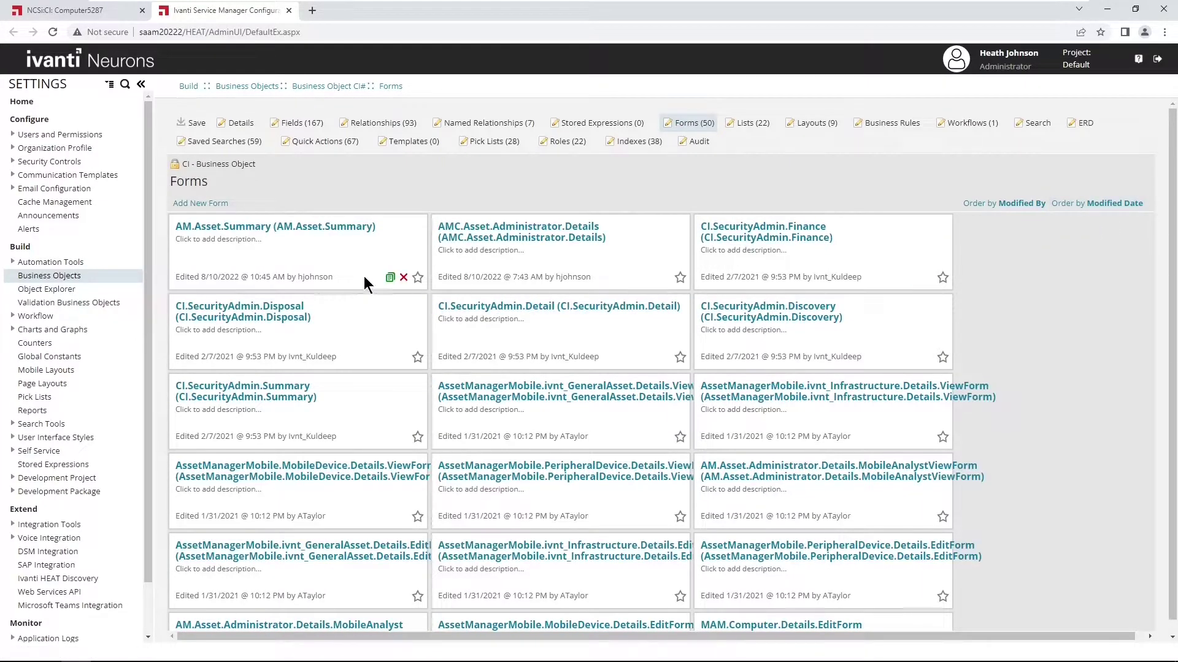
left_click(307, 231)
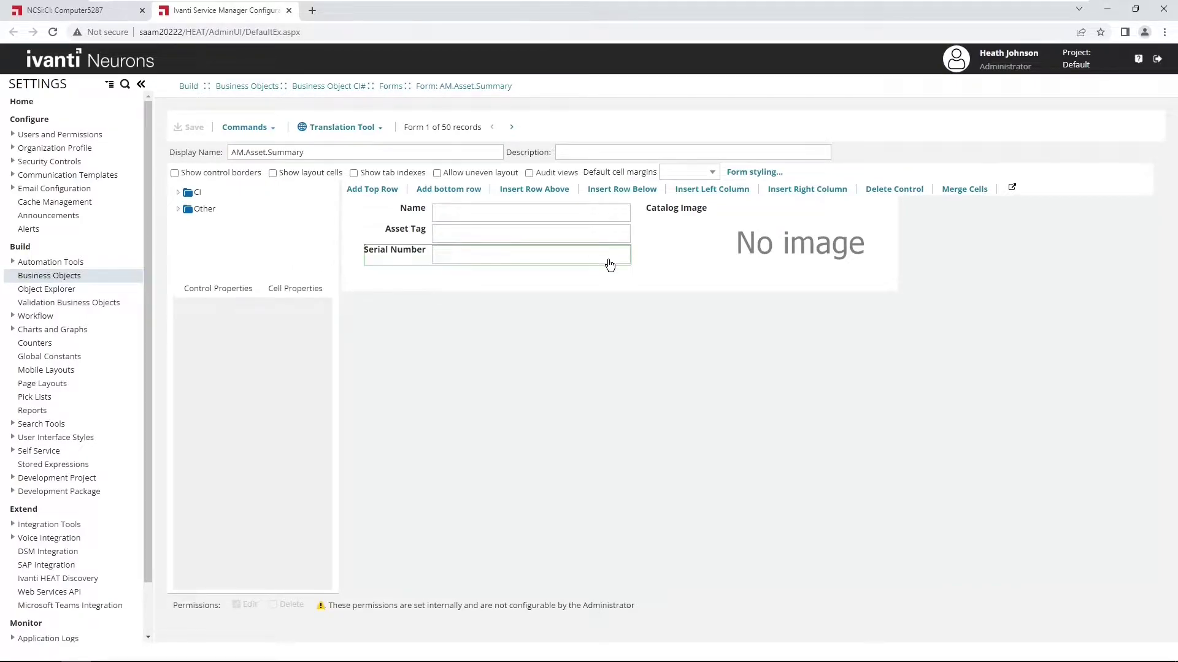
left_click(179, 210)
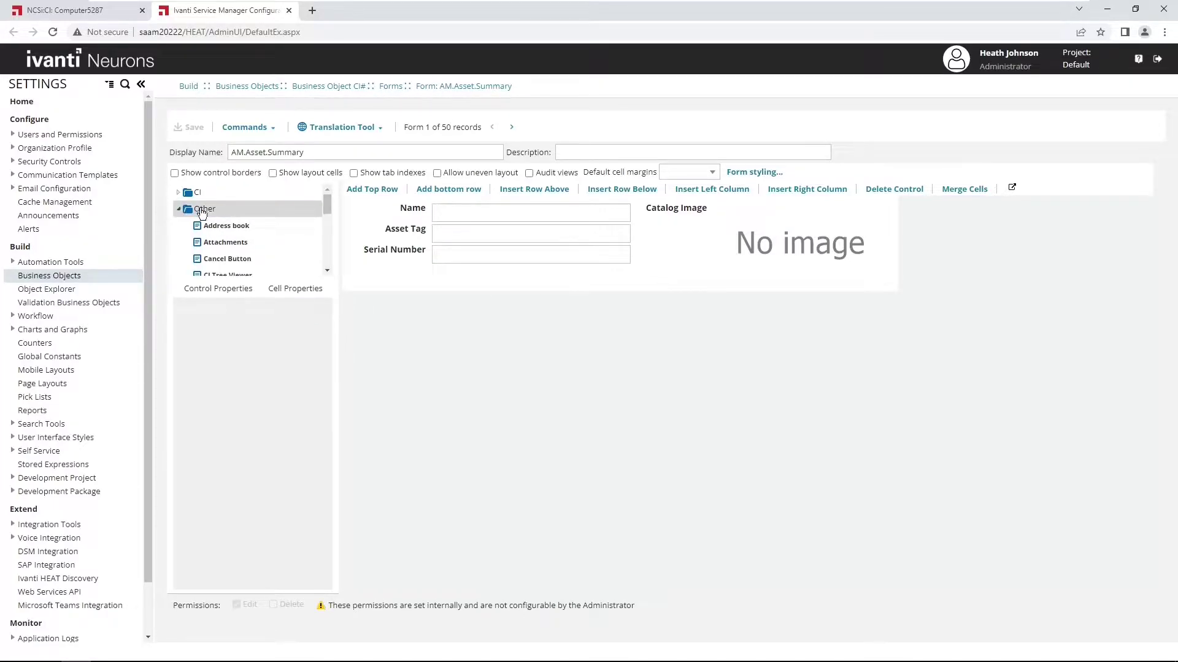
Step: Add a URL button below Serial Number labelled 'View Device in Neurons'
left_click_drag(328, 204, 330, 256)
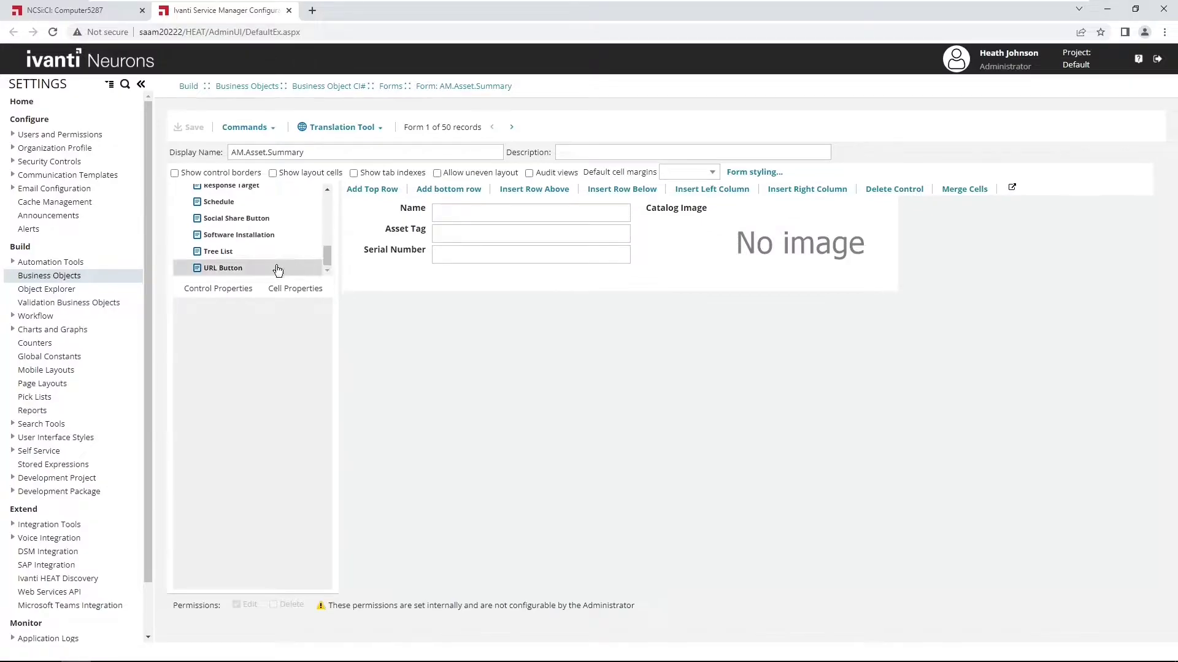
left_click_drag(224, 271, 462, 276)
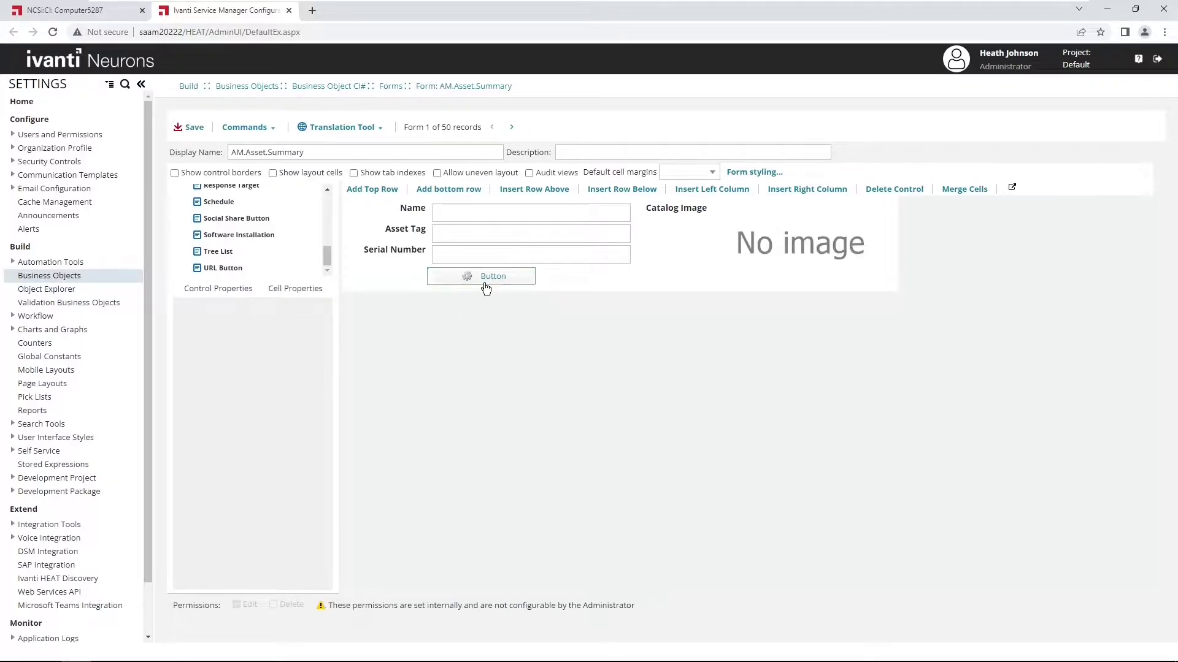
left_click(483, 278)
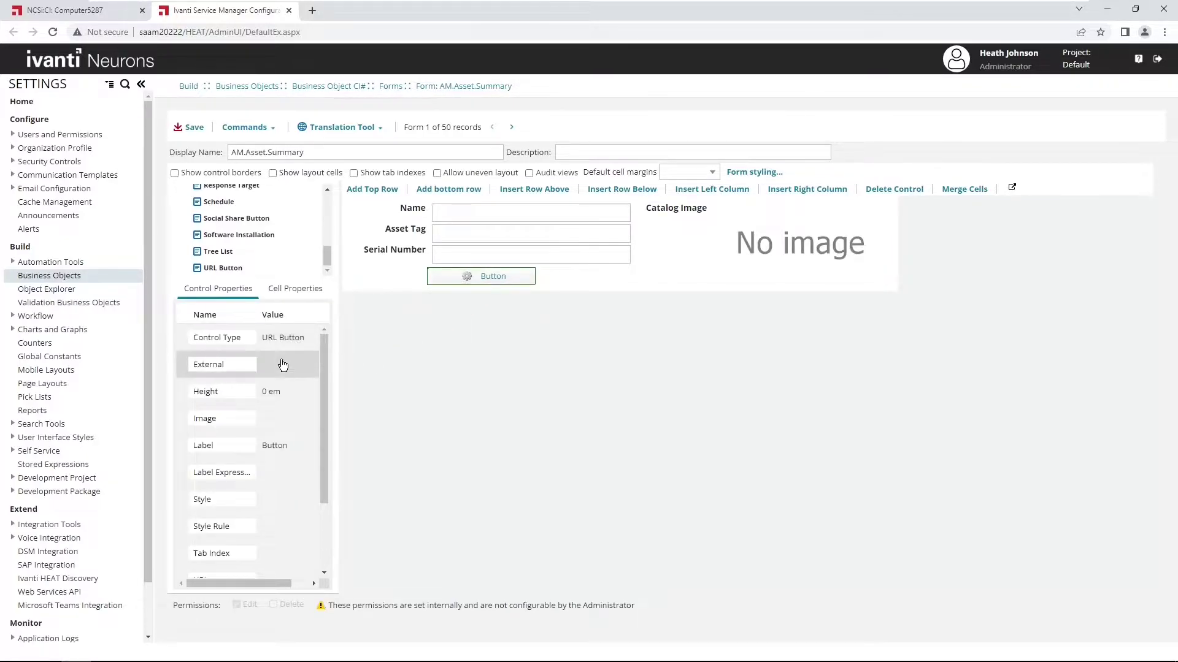
left_click(290, 447)
left_click_drag(292, 447, 244, 450)
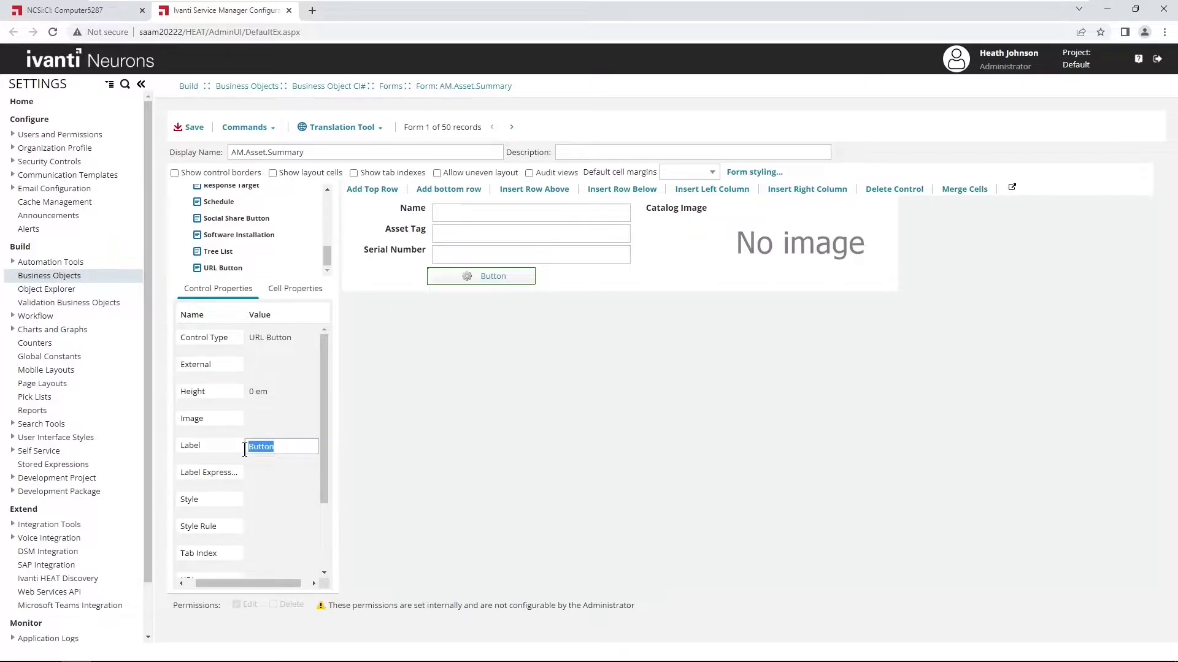
type("View Device in Neurons")
left_click(279, 478)
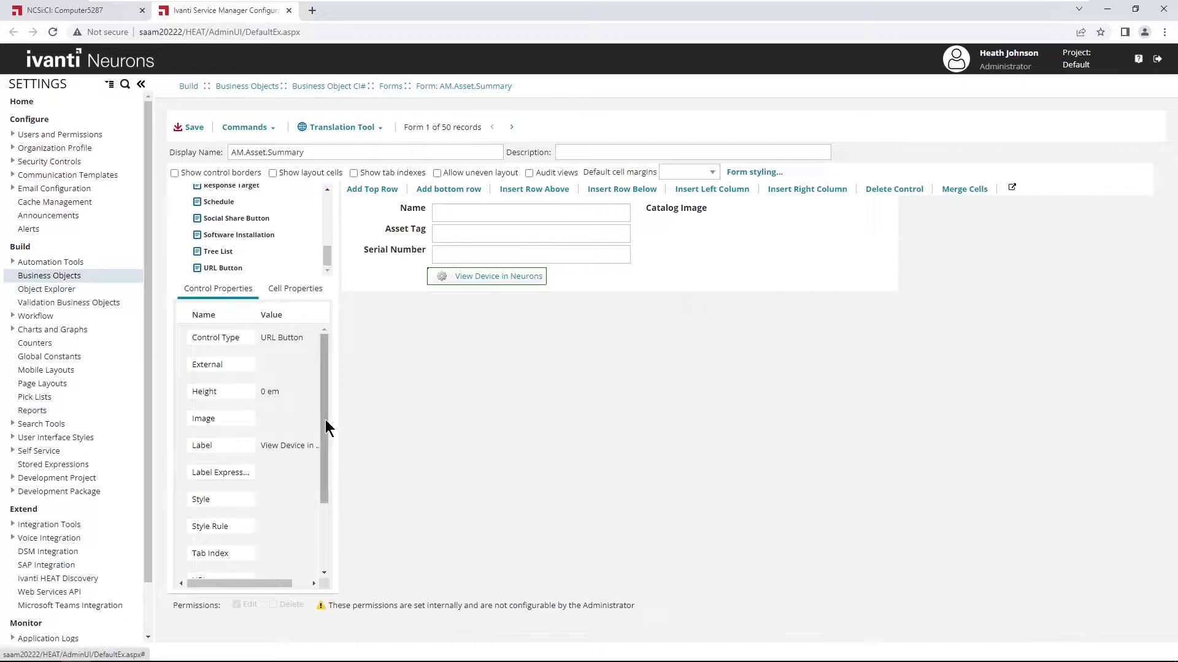
Step: Open the expression editor for the button's Image property
left_click_drag(326, 420, 324, 454)
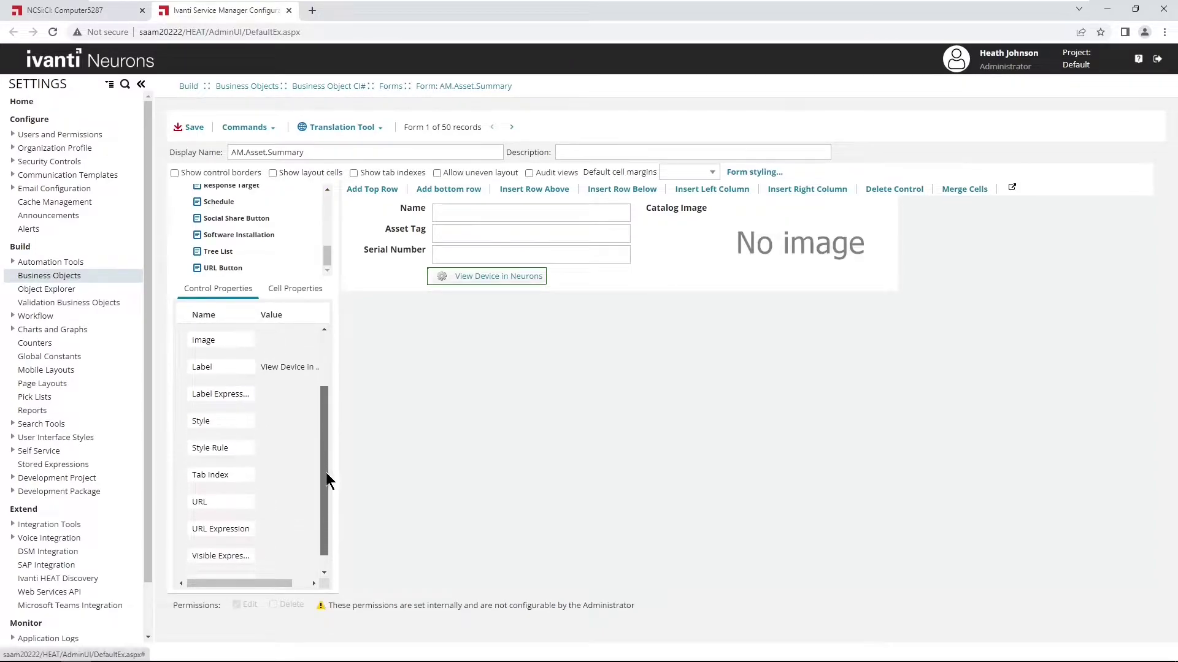
left_click_drag(326, 472, 329, 493)
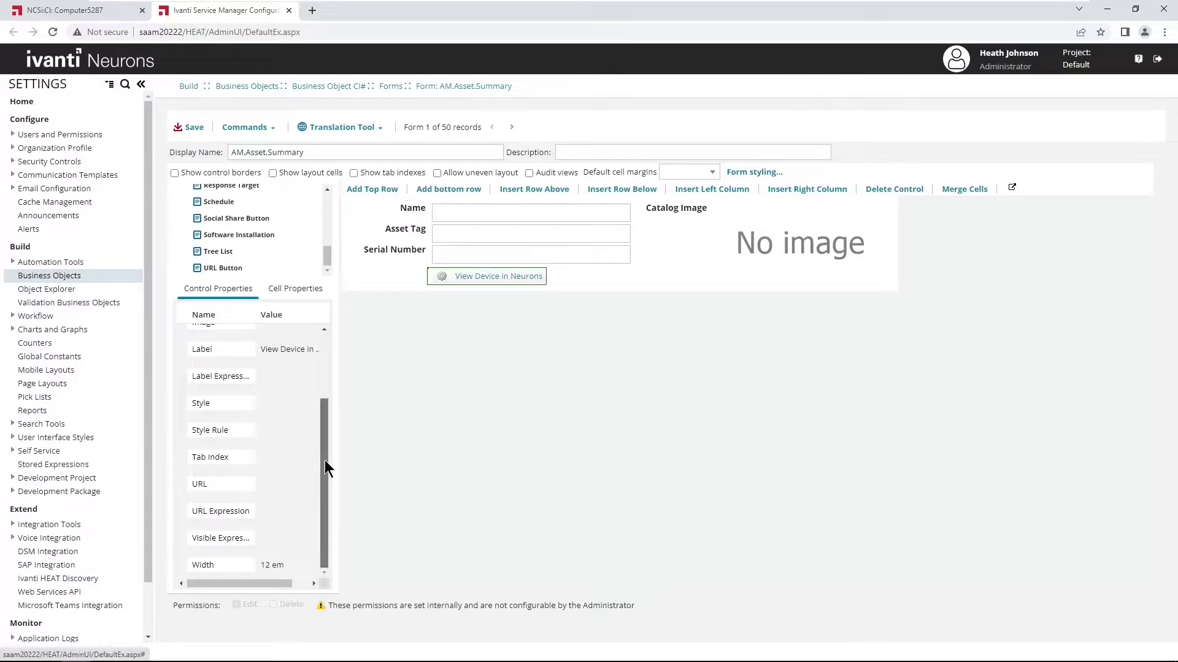
left_click_drag(326, 466, 325, 415)
left_click(275, 400)
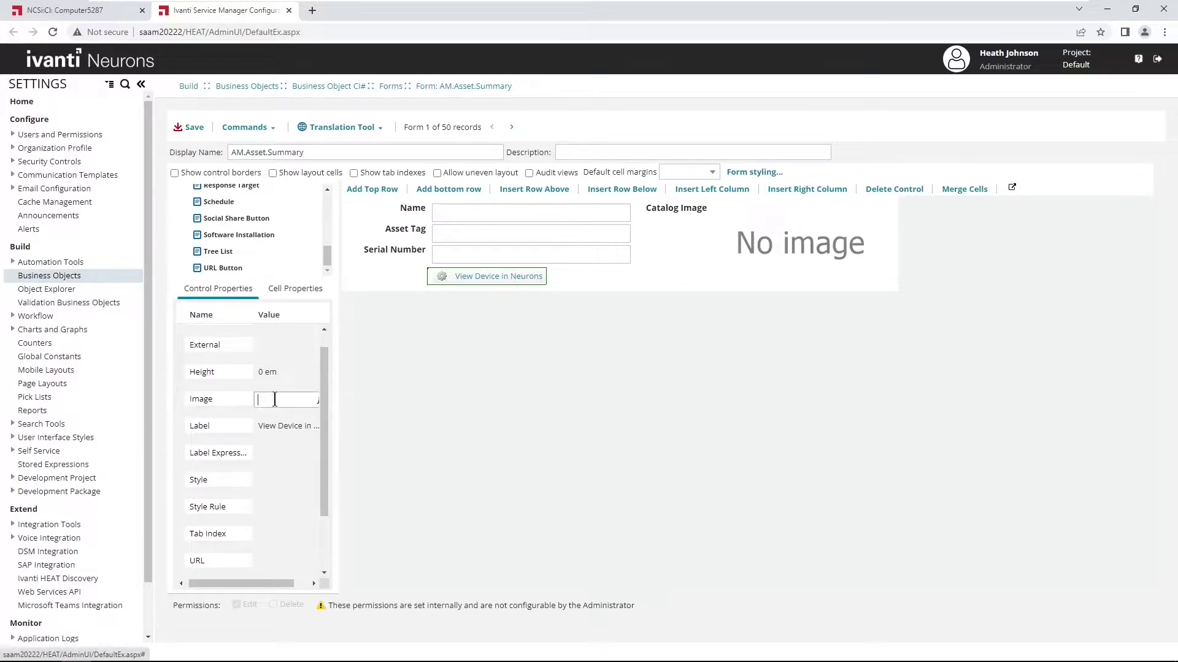
left_click(318, 401)
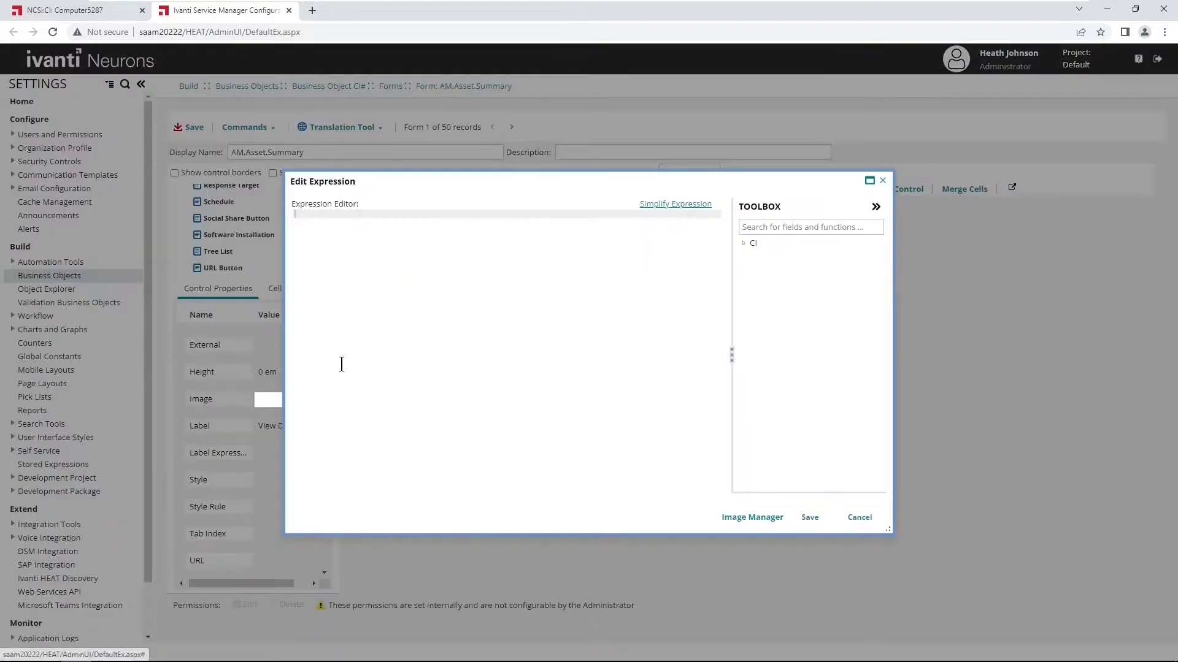
Step: Pick Nuerons Workspace_20x20.png in Image Manager and save it as the button's image
left_click(752, 519)
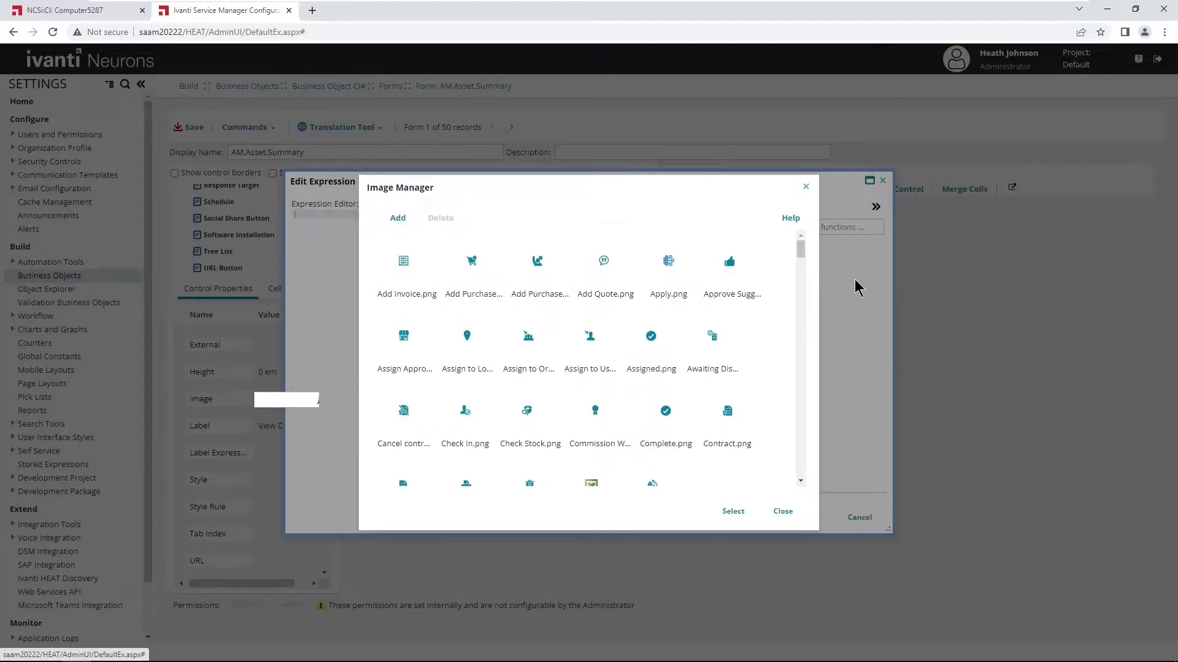
left_click_drag(801, 247, 801, 260)
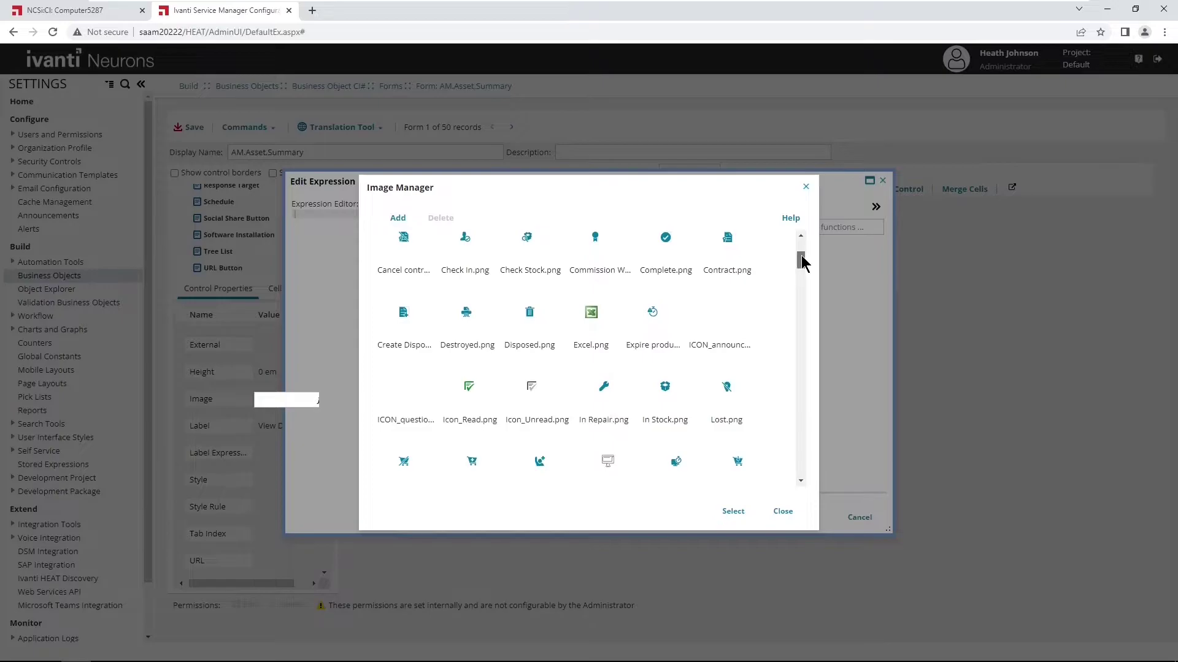
scroll(803, 263, "down", 2)
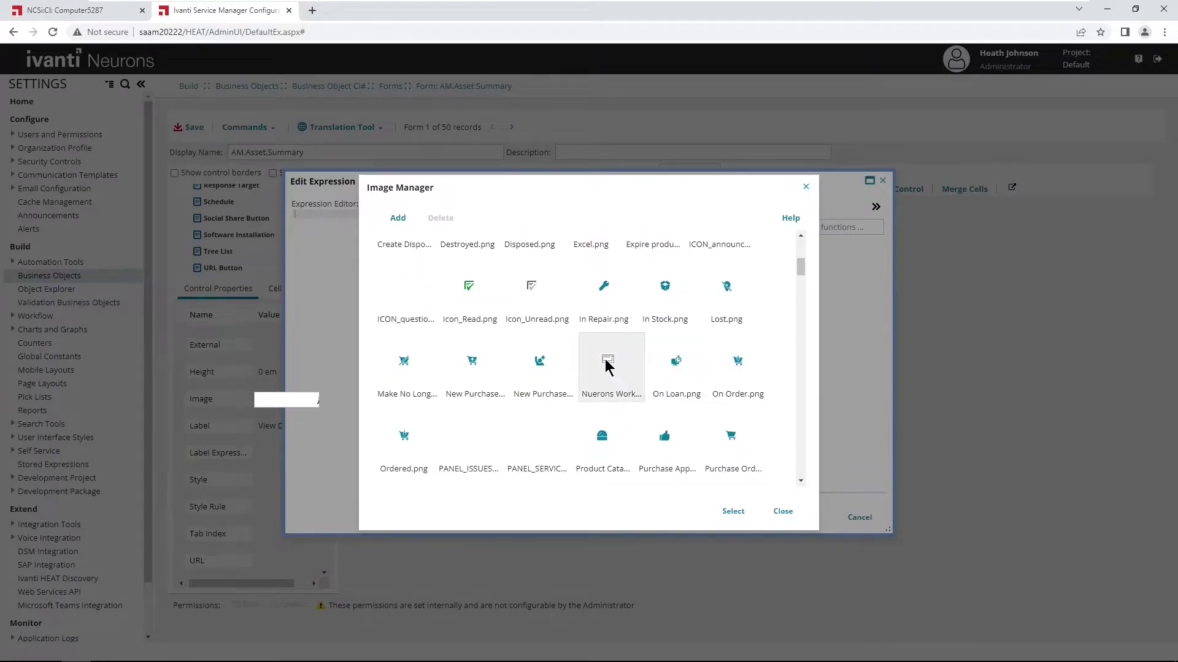
left_click(609, 365)
left_click(733, 512)
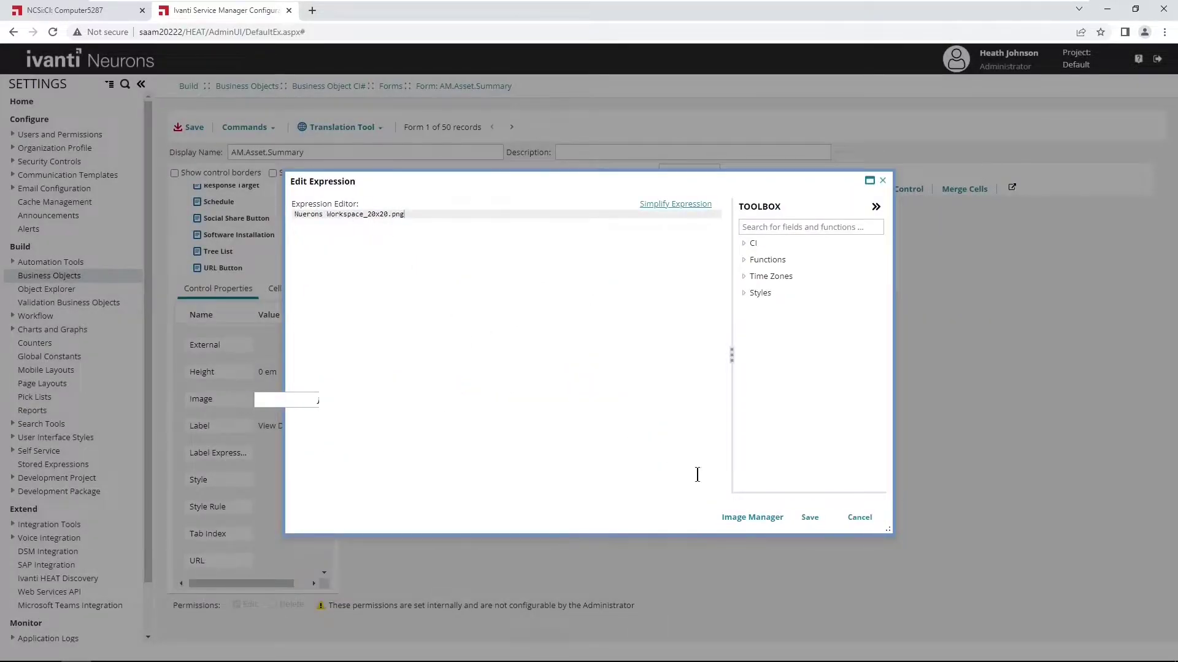
left_click(810, 517)
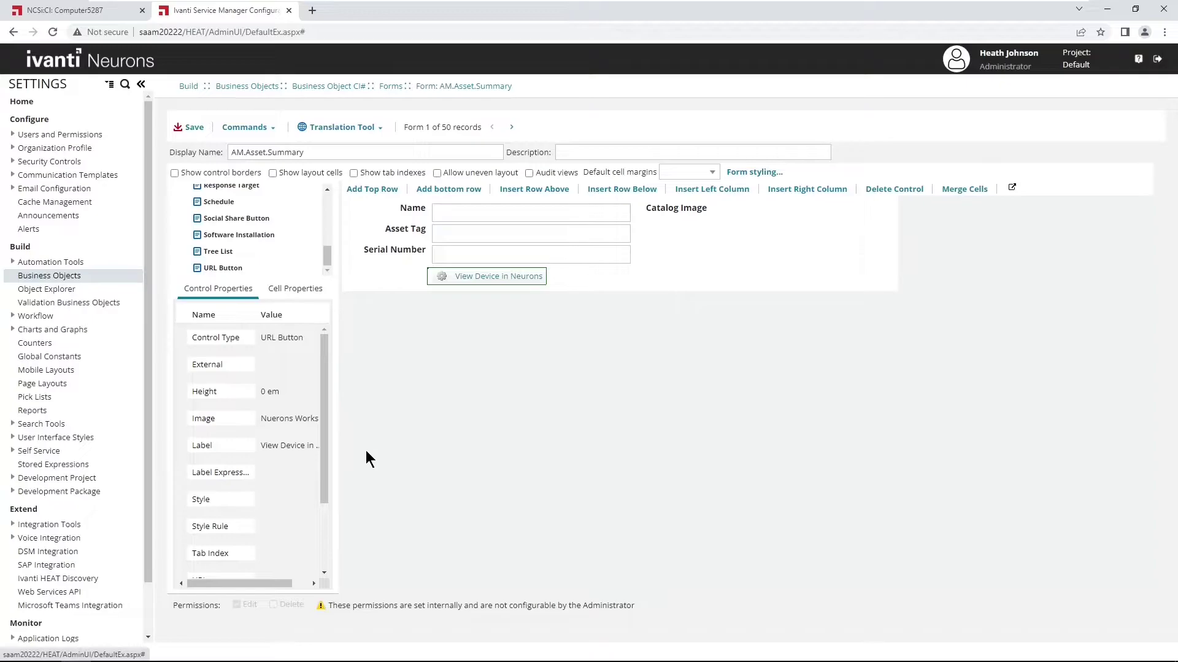
Step: Scroll the Control Properties grid and begin editing the button's URL value
left_click_drag(326, 452, 330, 549)
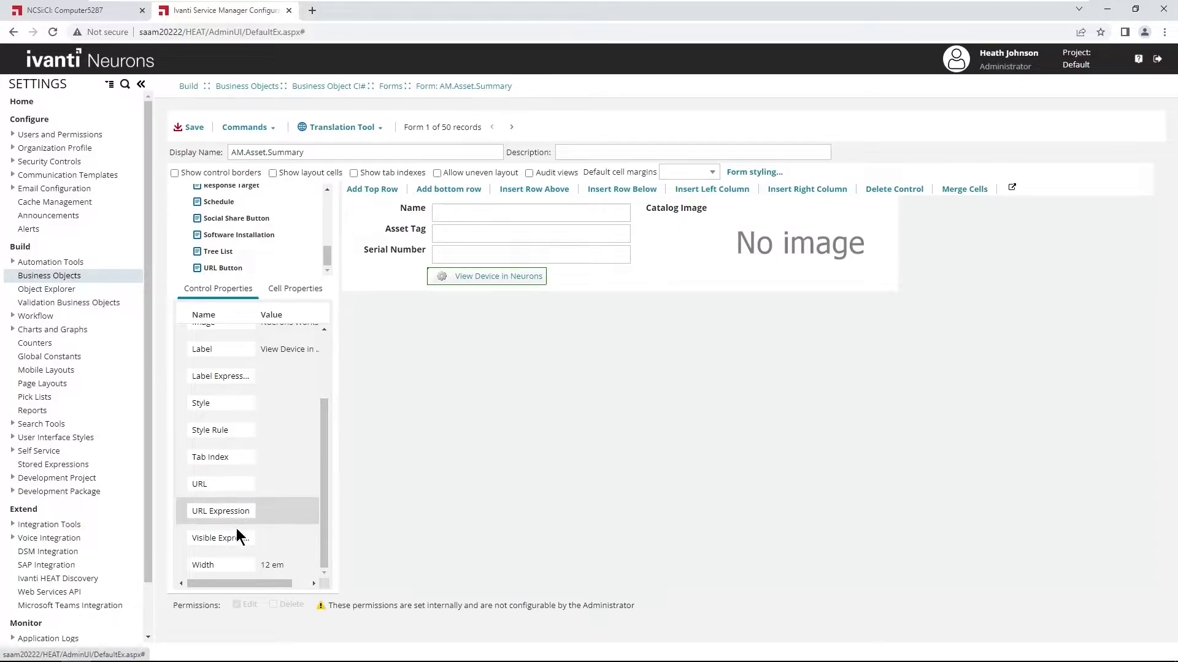
left_click(223, 487)
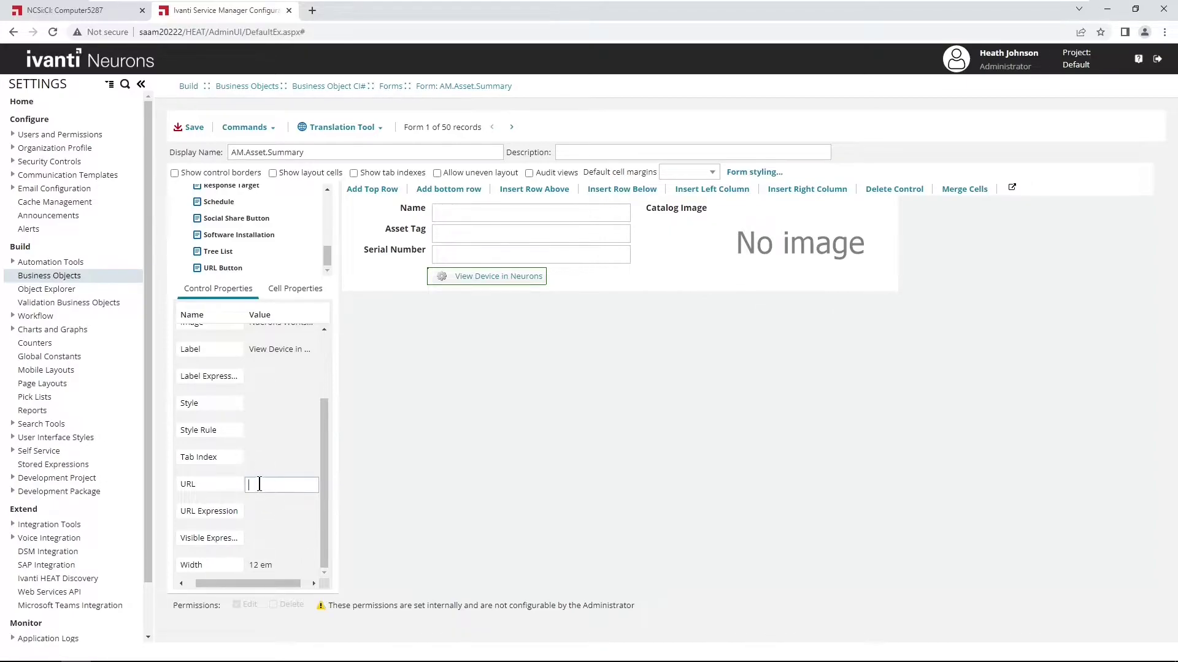
right_click(259, 484)
left_click(294, 558)
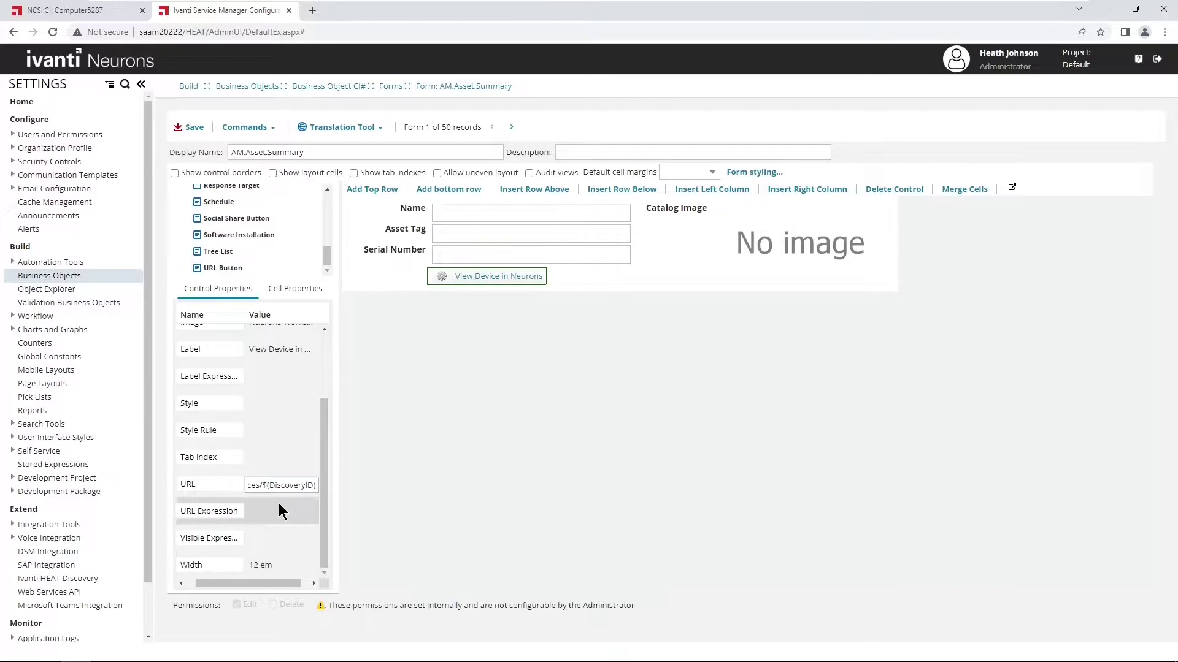
left_click(208, 486)
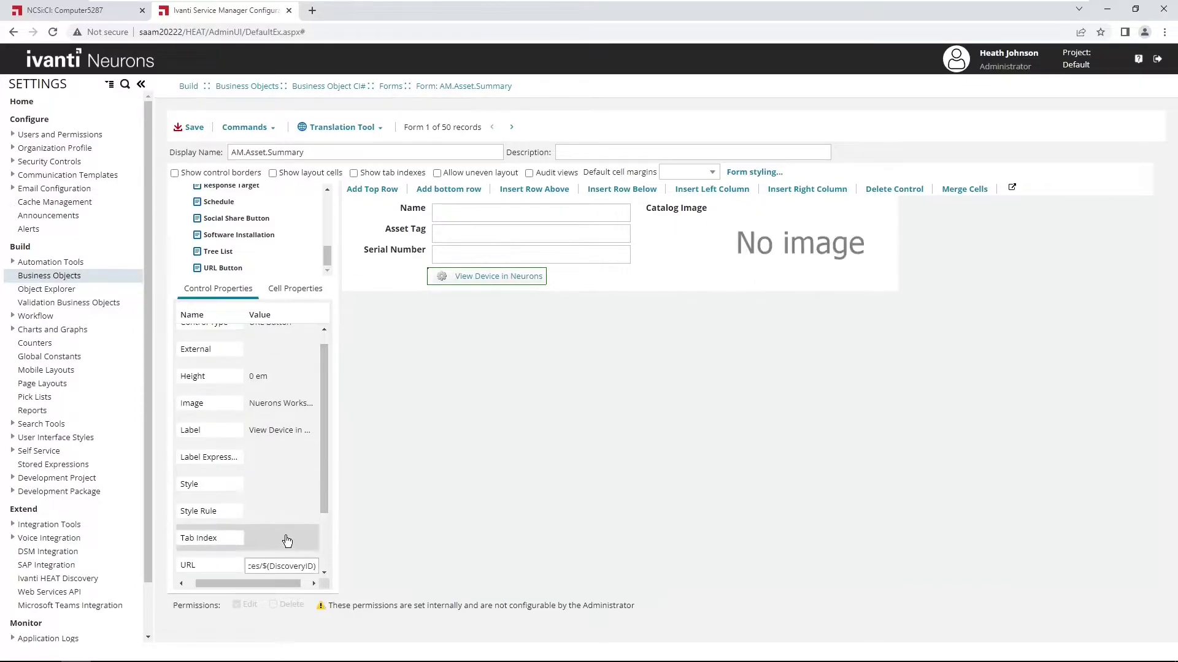
Step: Set the URL Expression to the same Neurons device address and reselect the button
left_click(301, 521)
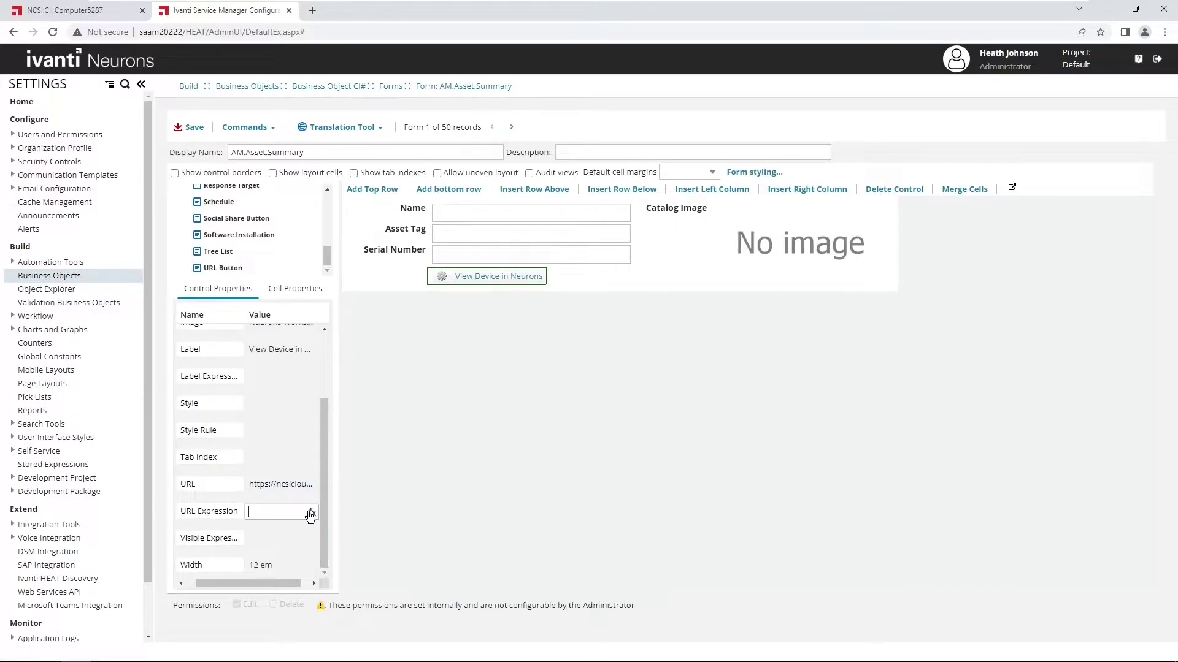
left_click(311, 512)
right_click(384, 216)
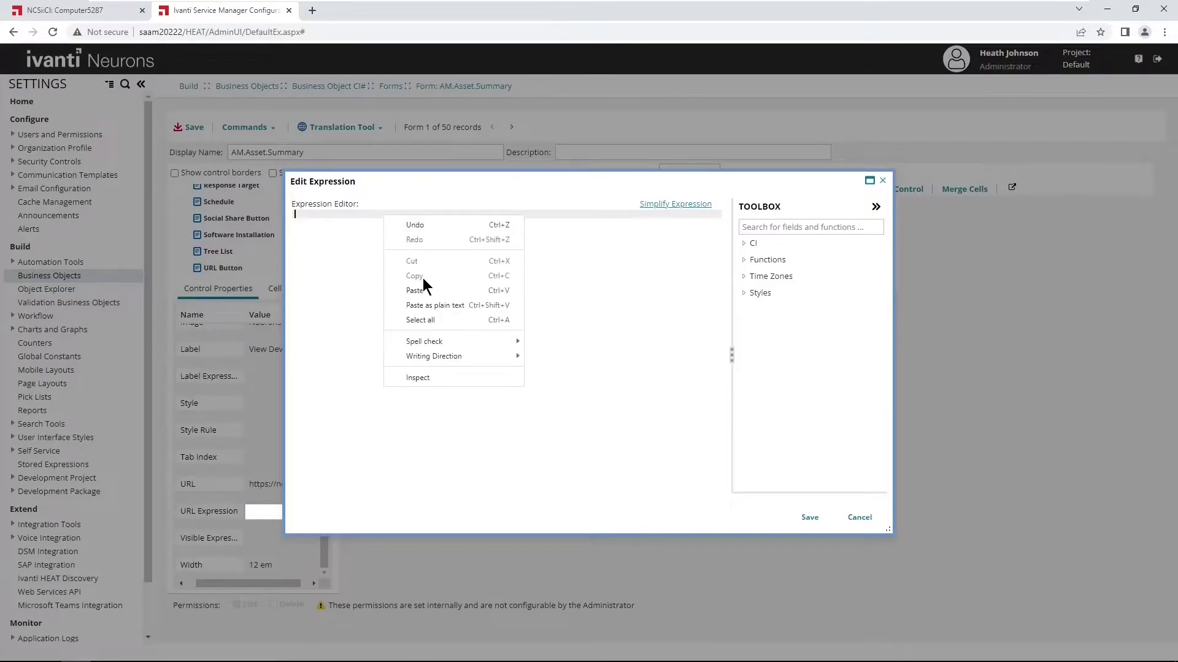
left_click(421, 288)
left_click(809, 517)
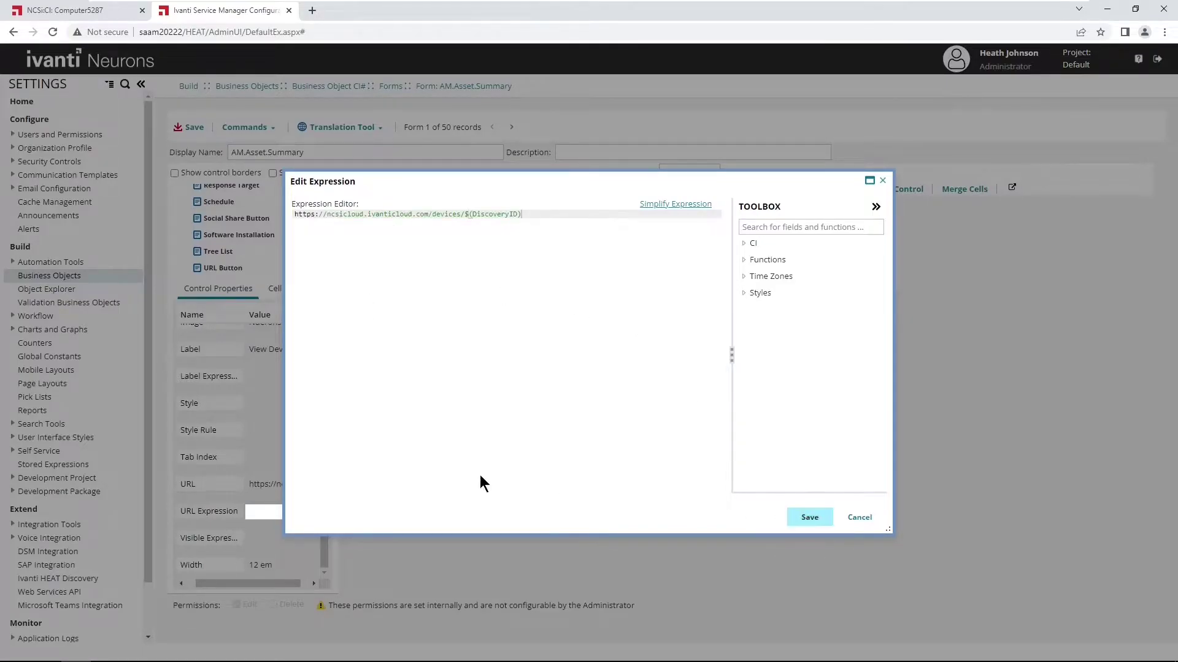
scroll(325, 474, "down", 2)
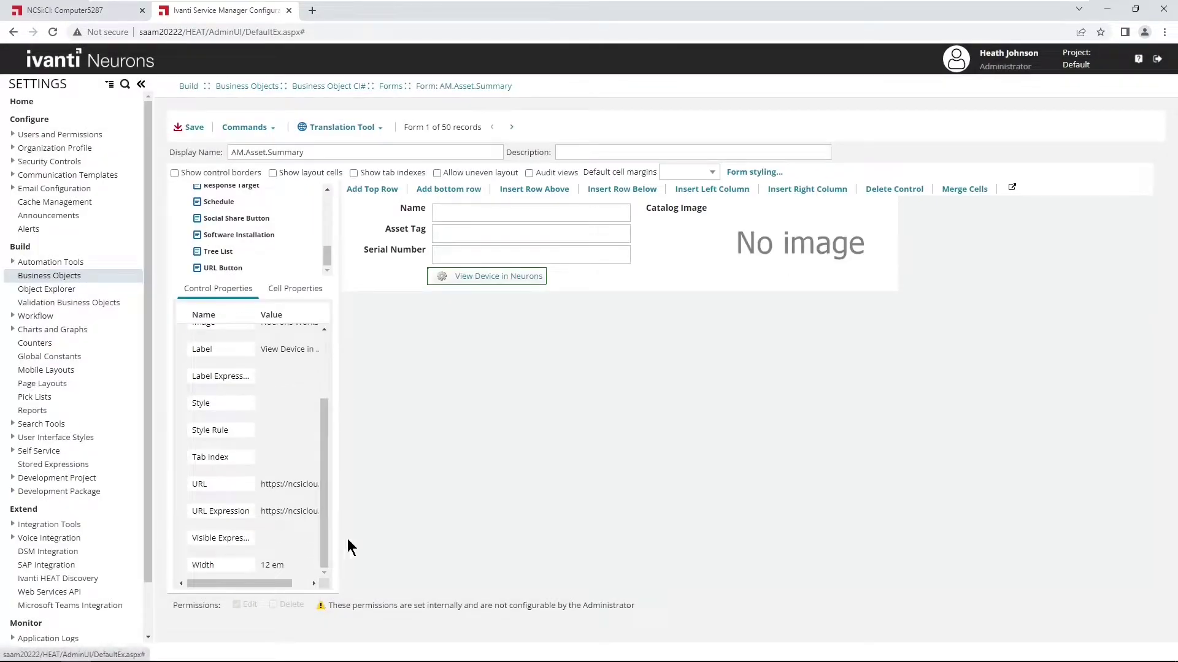
left_click(478, 282)
Step: Set the Visible Expression to $(DiscoveryID != "" && DiscoveryID != null), simplified and saved
left_click(283, 539)
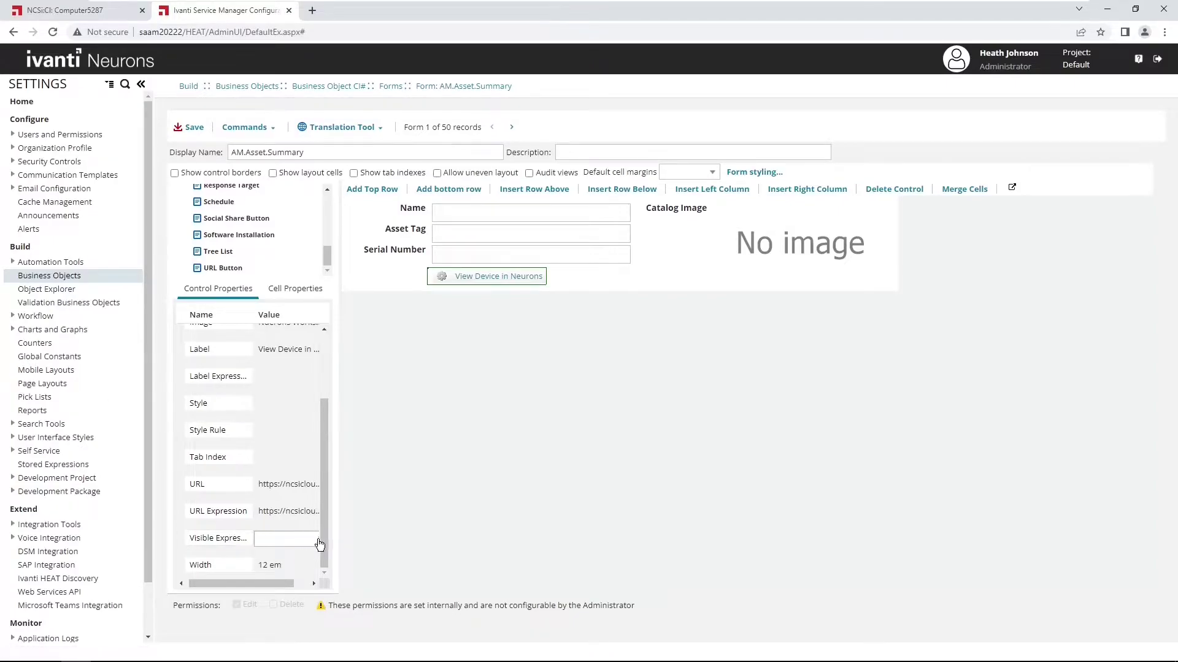
left_click(317, 539)
right_click(413, 215)
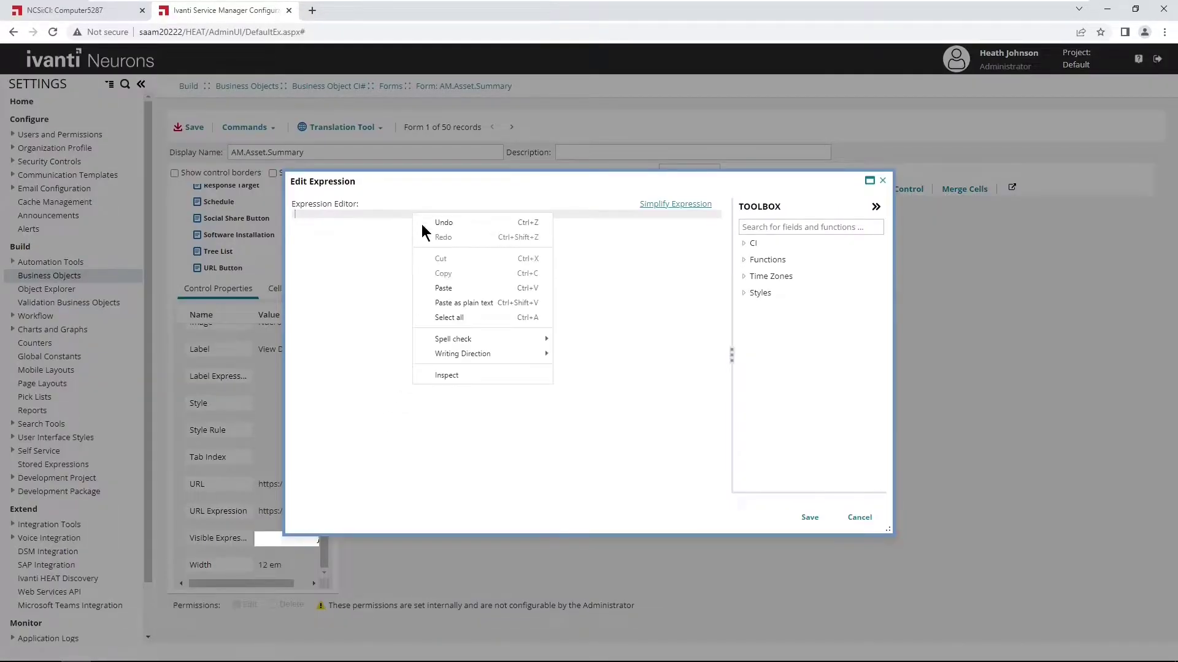
left_click(444, 289)
left_click(687, 206)
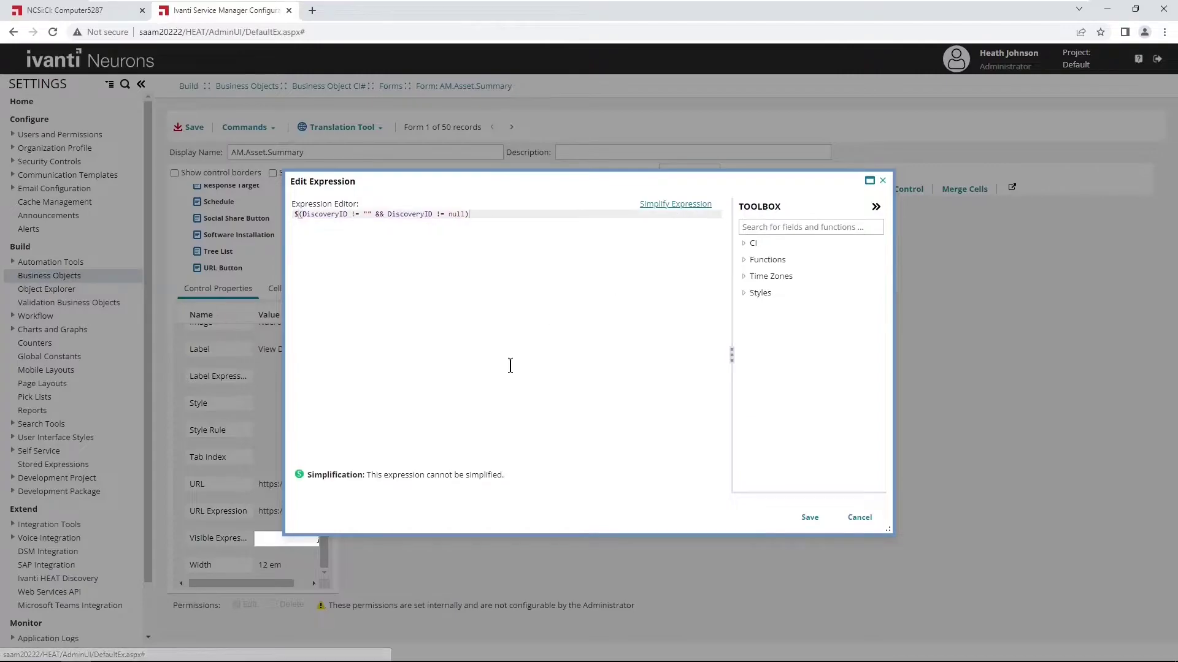
left_click(806, 519)
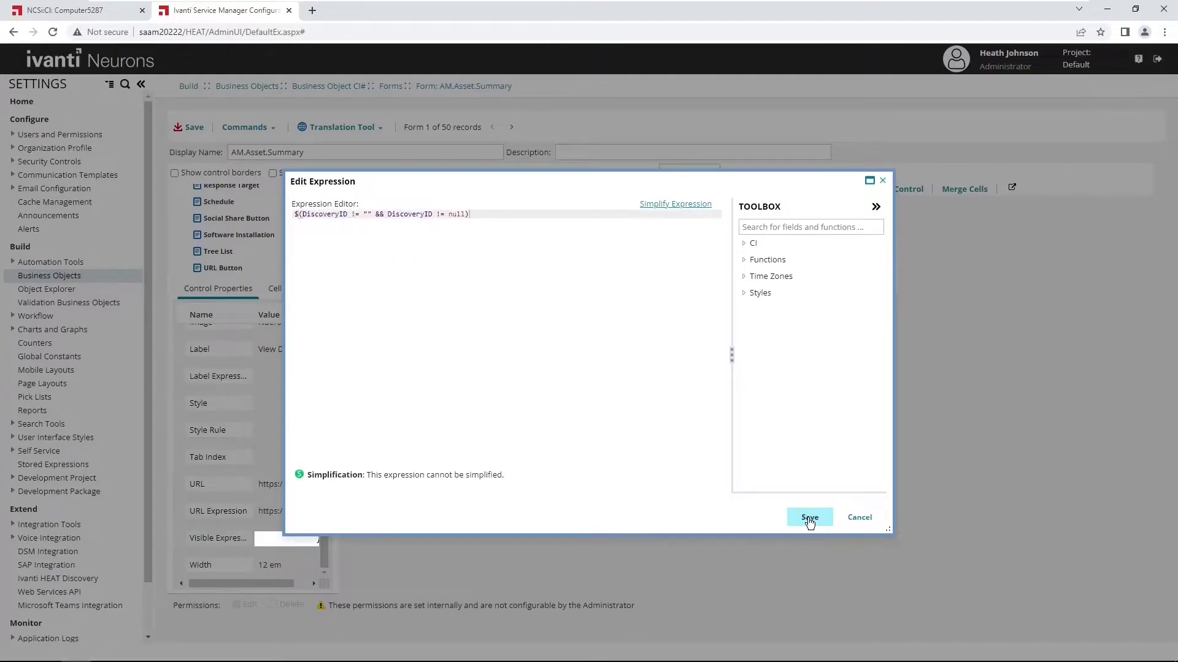
left_click_drag(325, 489, 325, 532)
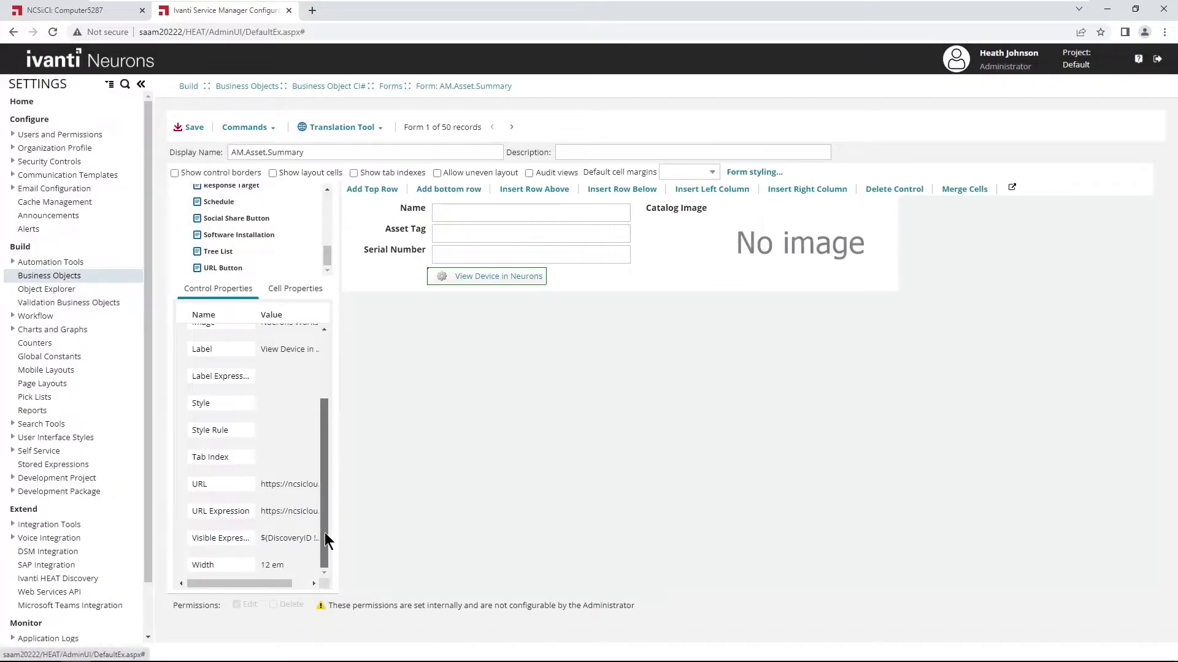
left_click(296, 568)
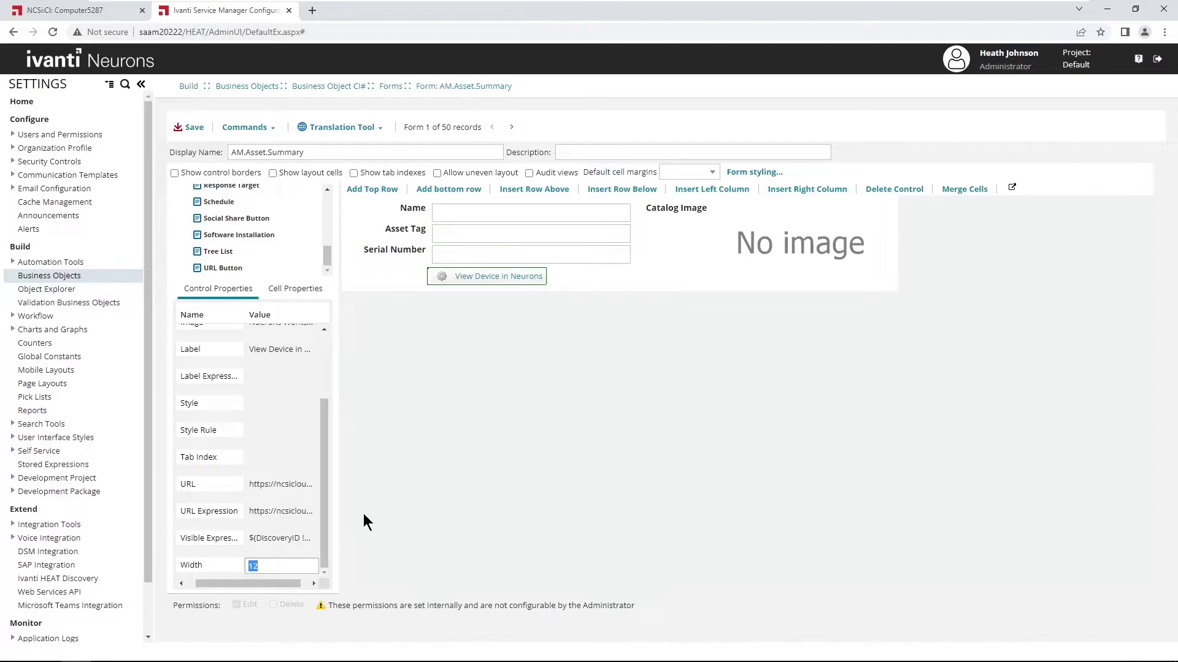
Step: Set the View Device in Neurons button's width to 23 em
left_click(280, 562)
key("ctrl+a")
type("23")
key("Return")
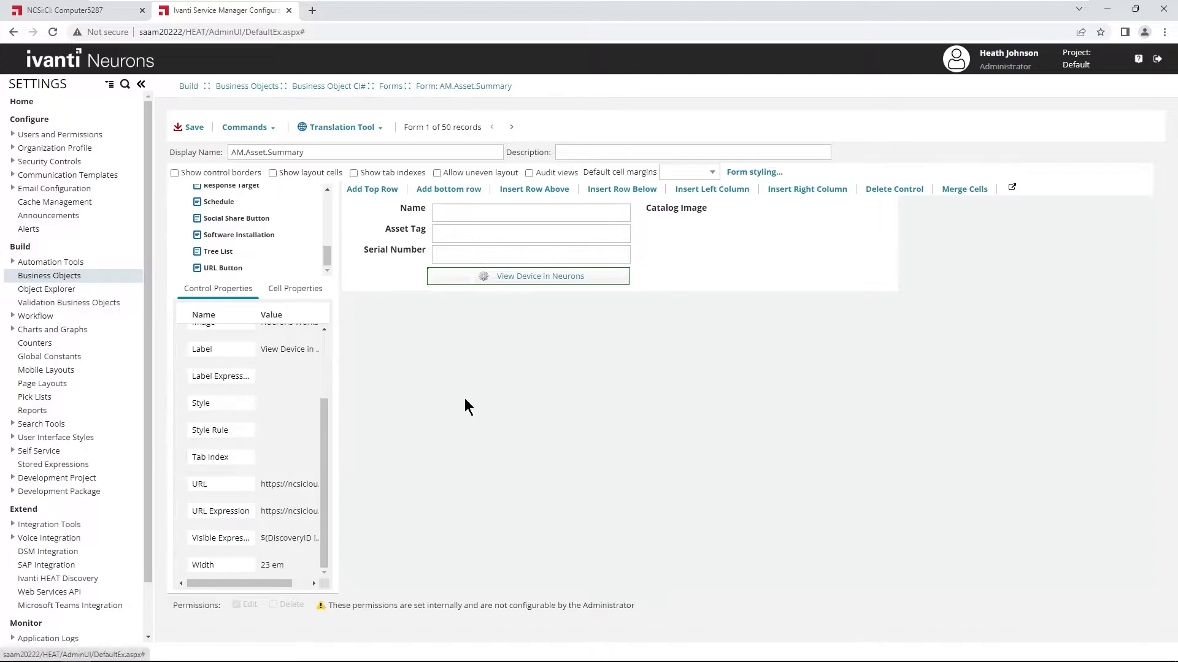
Step: Review the Serial Number field and button properties, then save the AM.Asset.Summary form
left_click(473, 256)
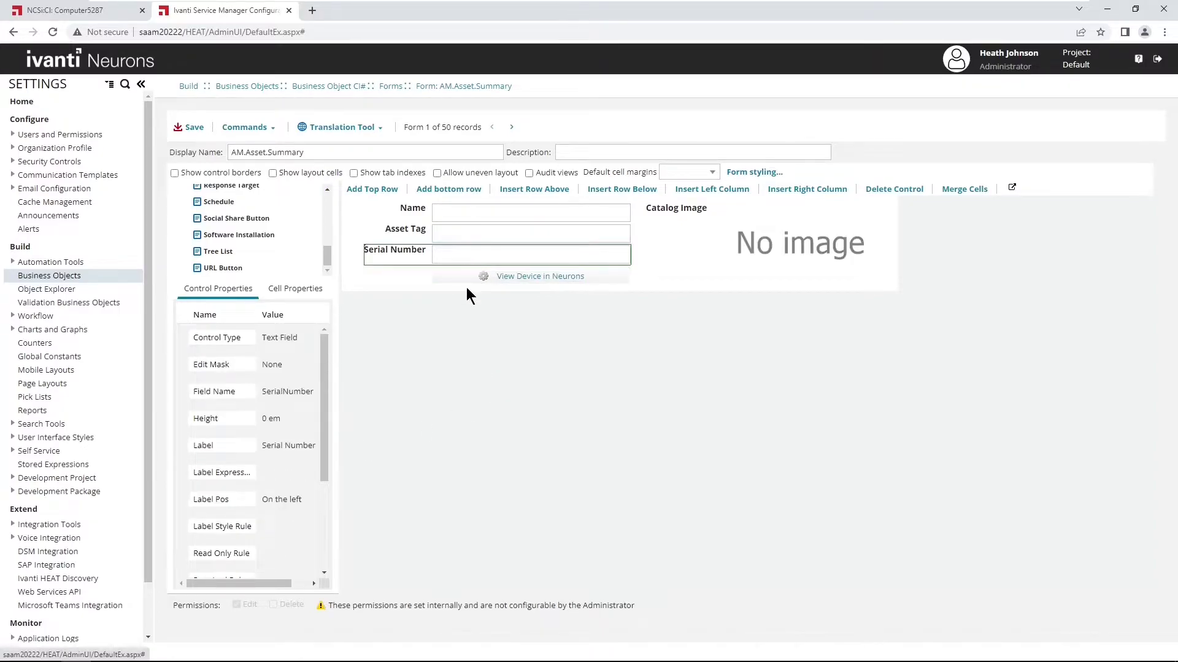
left_click(463, 278)
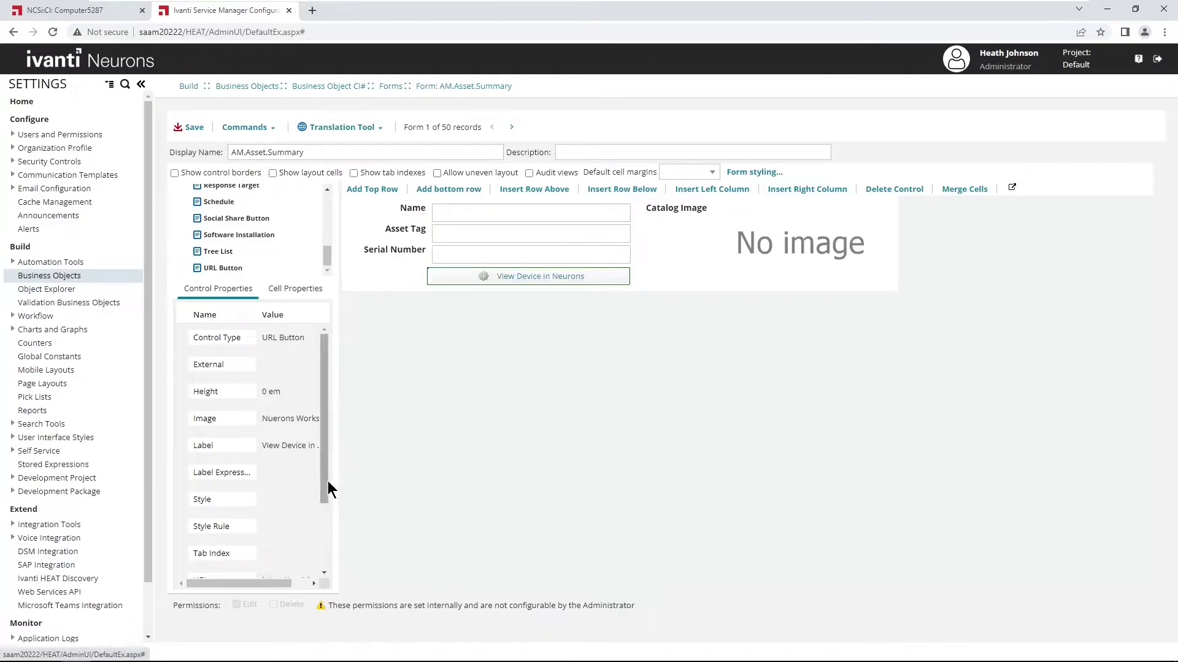
left_click_drag(327, 482, 327, 567)
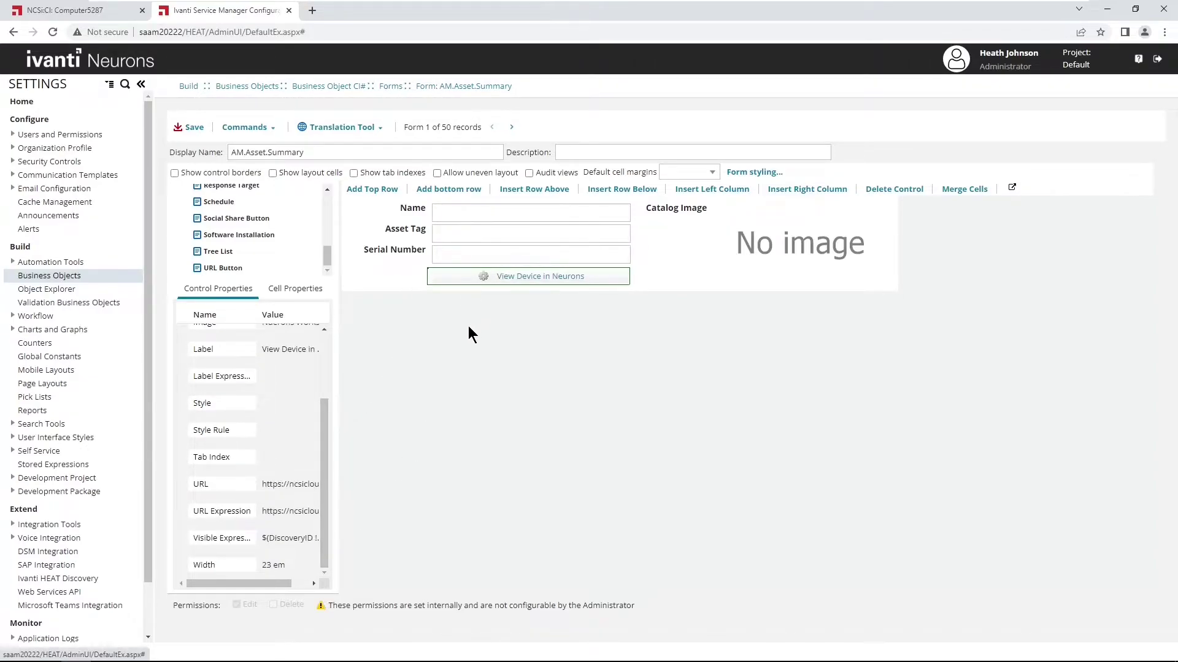
left_click(194, 129)
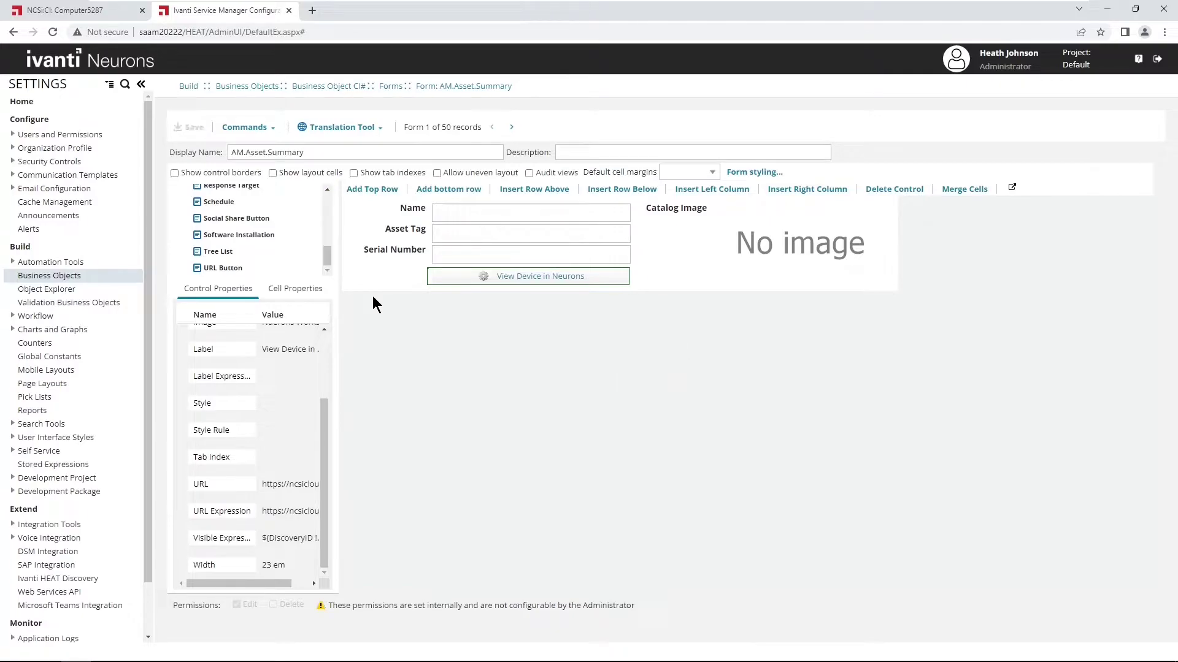
Step: Reload the CI tab, expand Computer - Desktop, and reopen the Computer5287 record
left_click(94, 11)
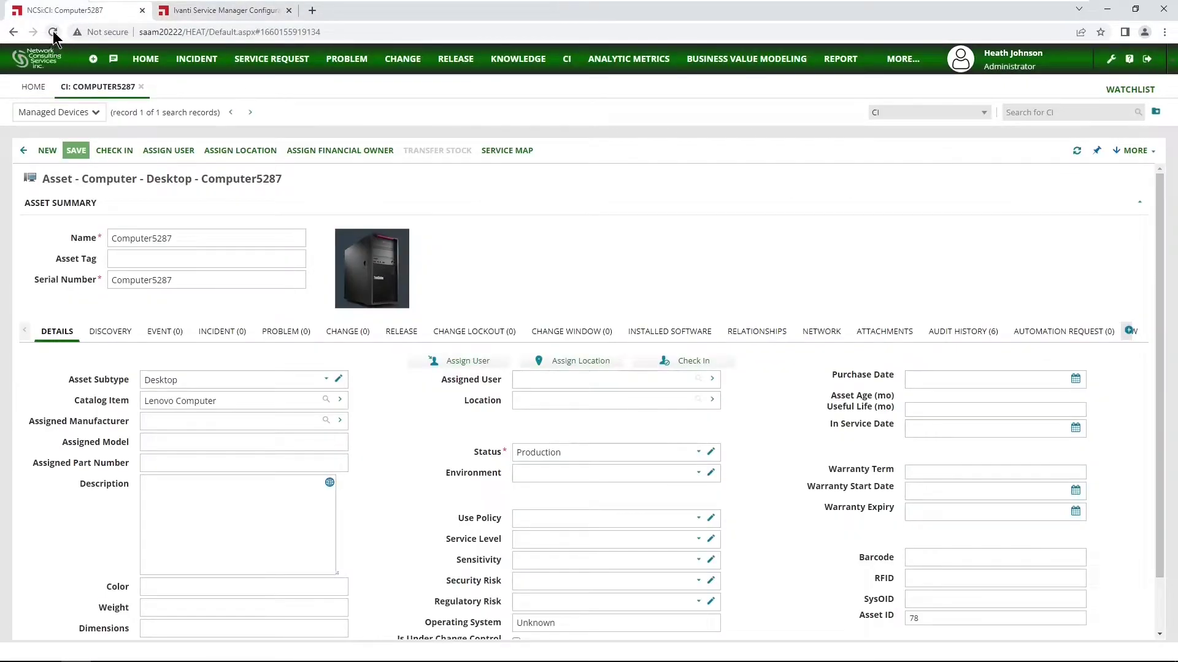
left_click(54, 34)
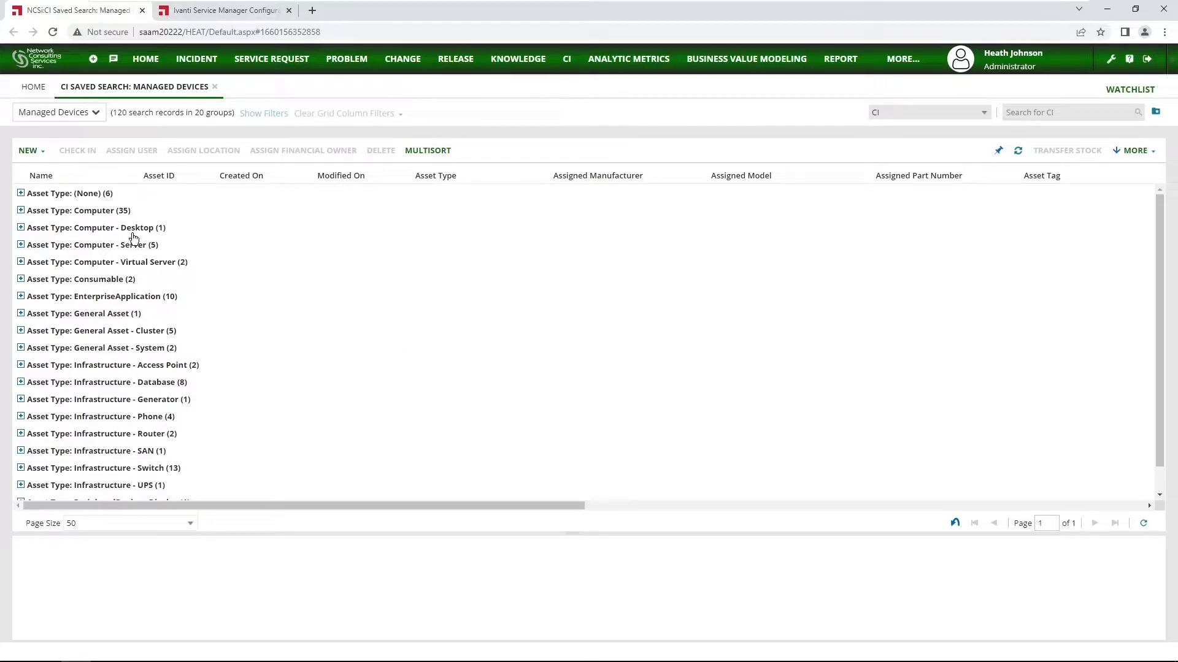
left_click(133, 234)
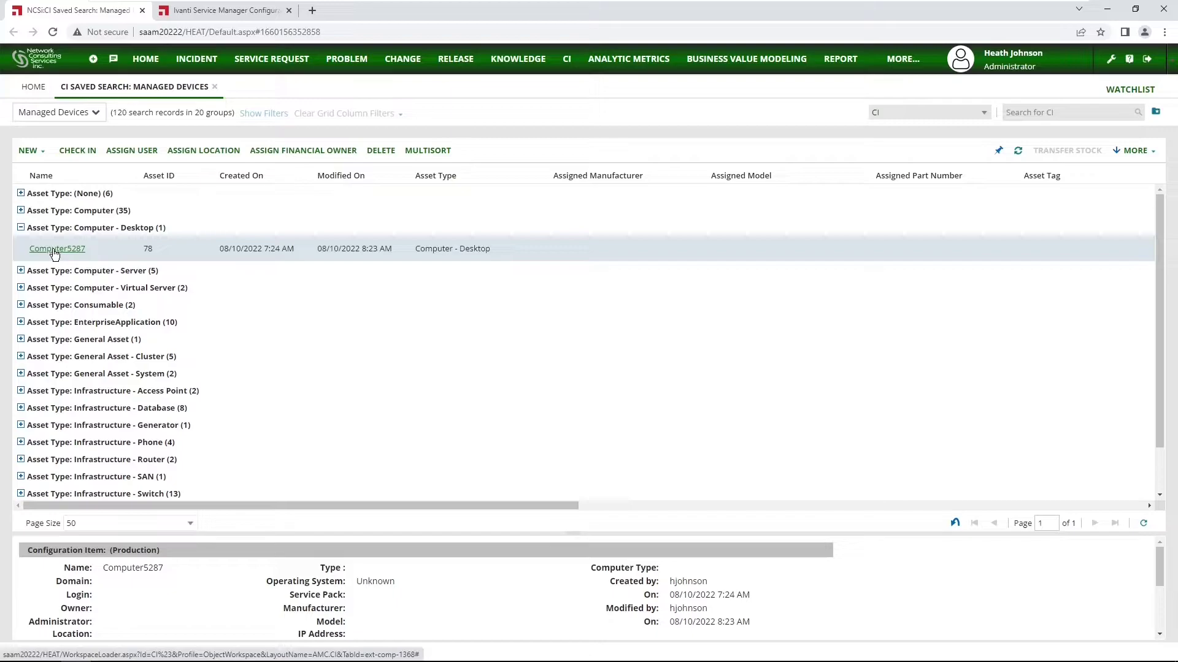
left_click(55, 250)
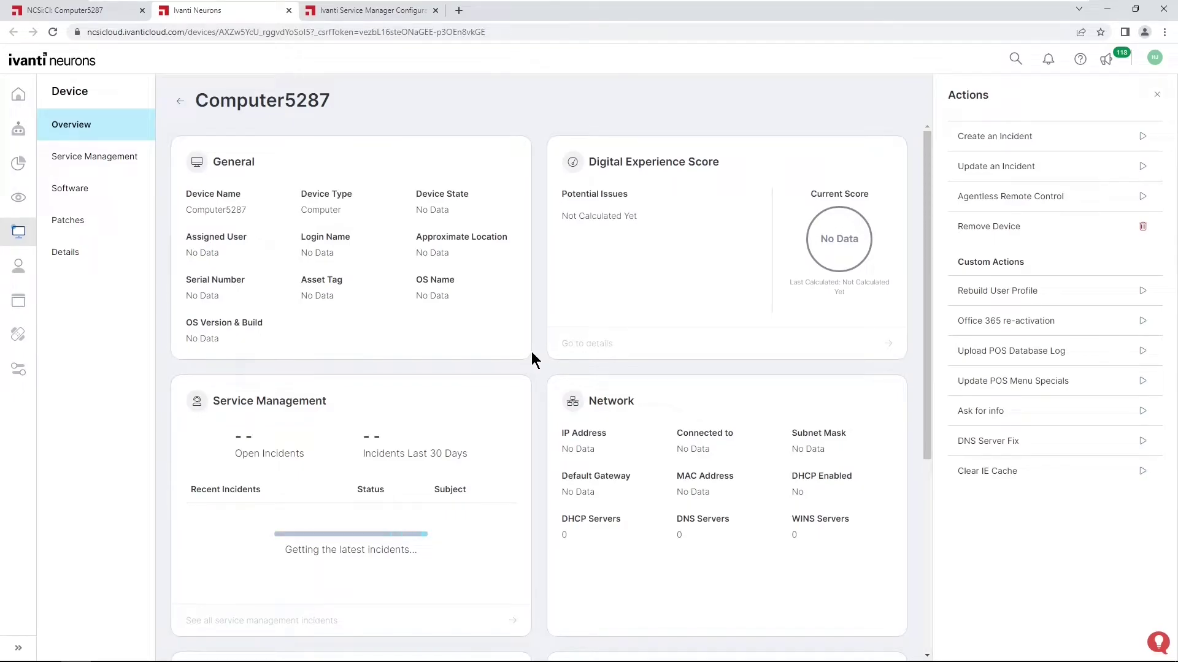
left_click(112, 17)
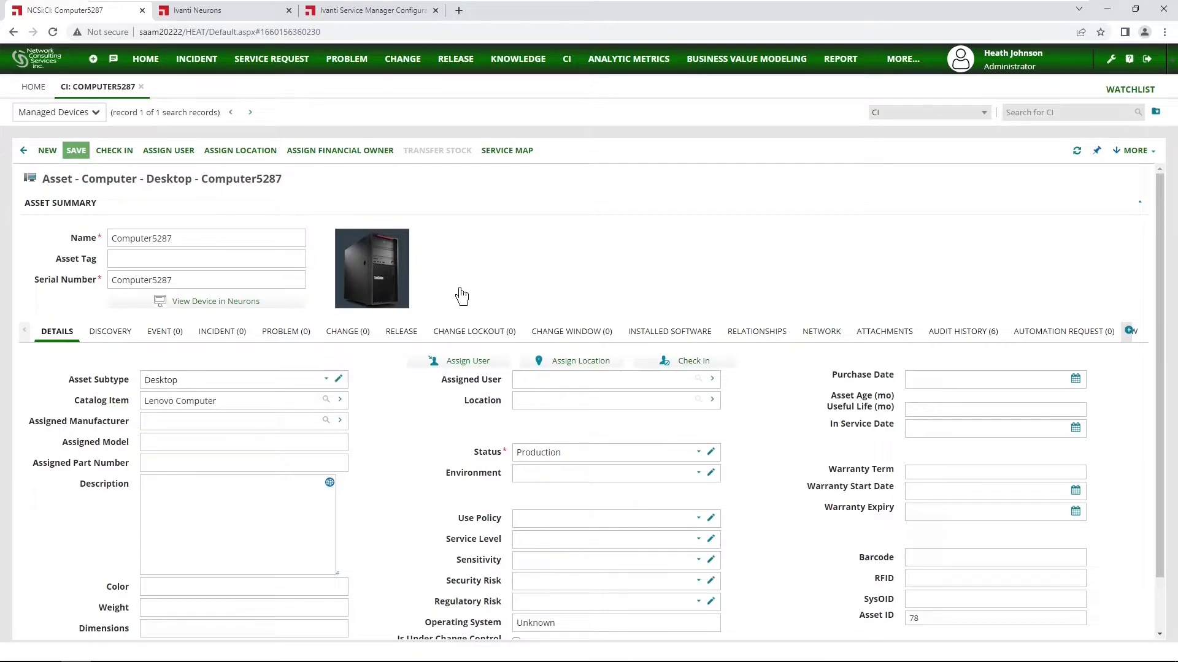
left_click(262, 11)
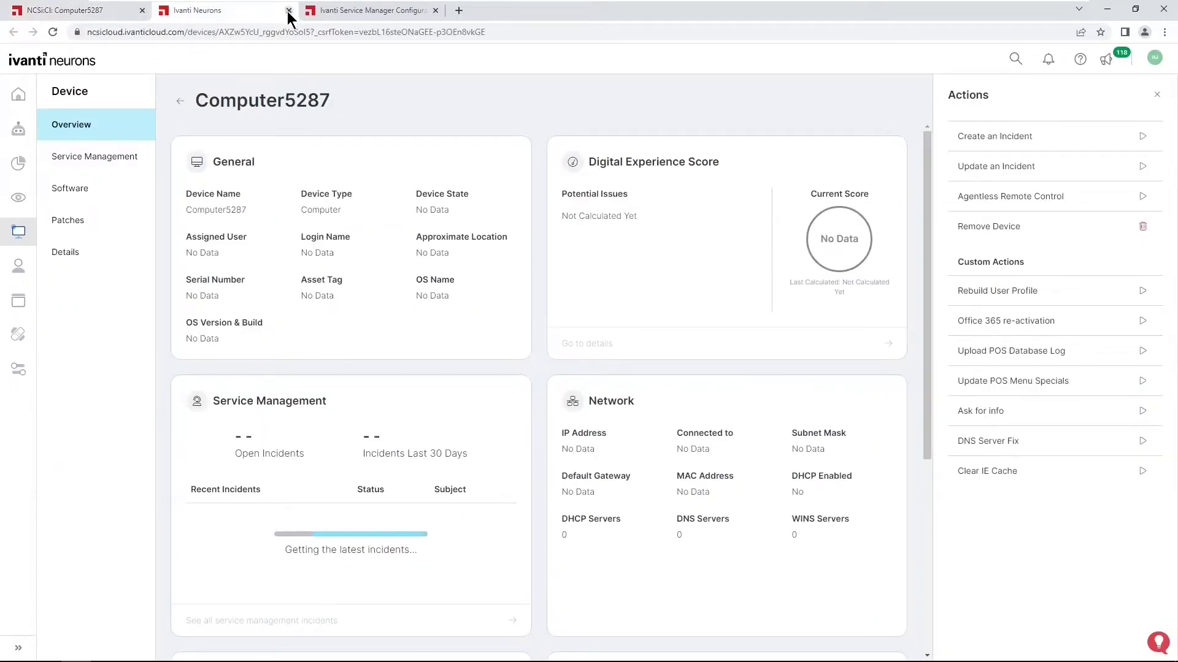
Step: Close the Neurons device page and open Quick Actions for the CI business object
left_click(288, 10)
left_click(244, 11)
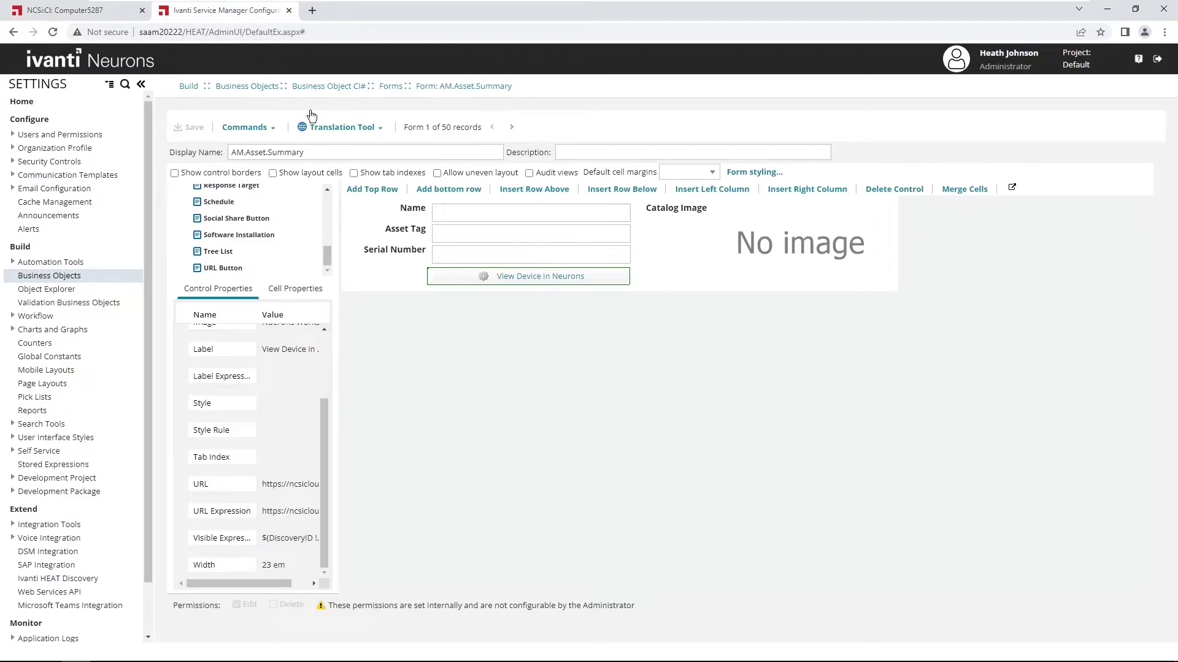
left_click(344, 86)
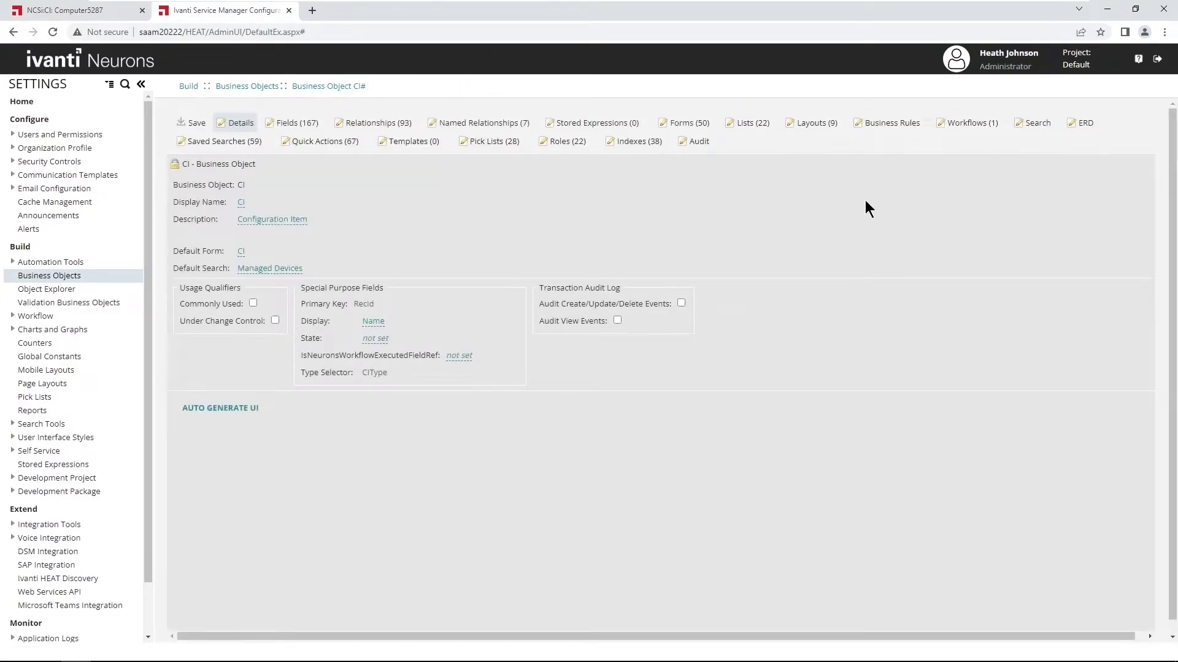
left_click(332, 142)
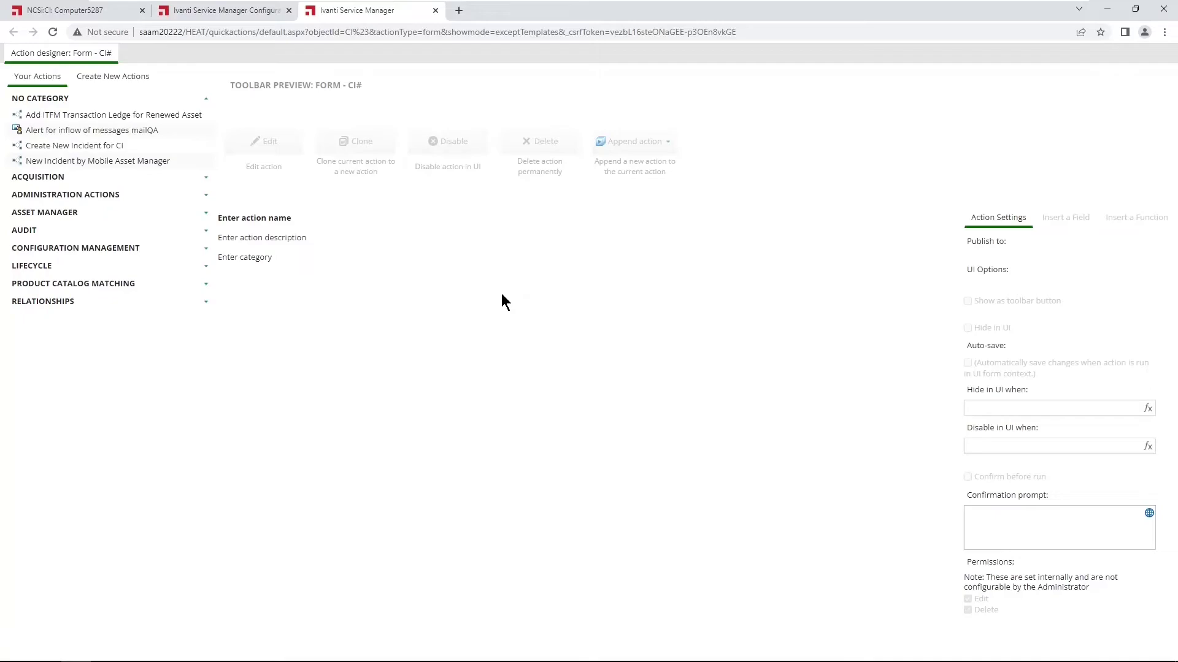
Step: Create a new UI Action and name it 'View Device in Neurons'
left_click(112, 79)
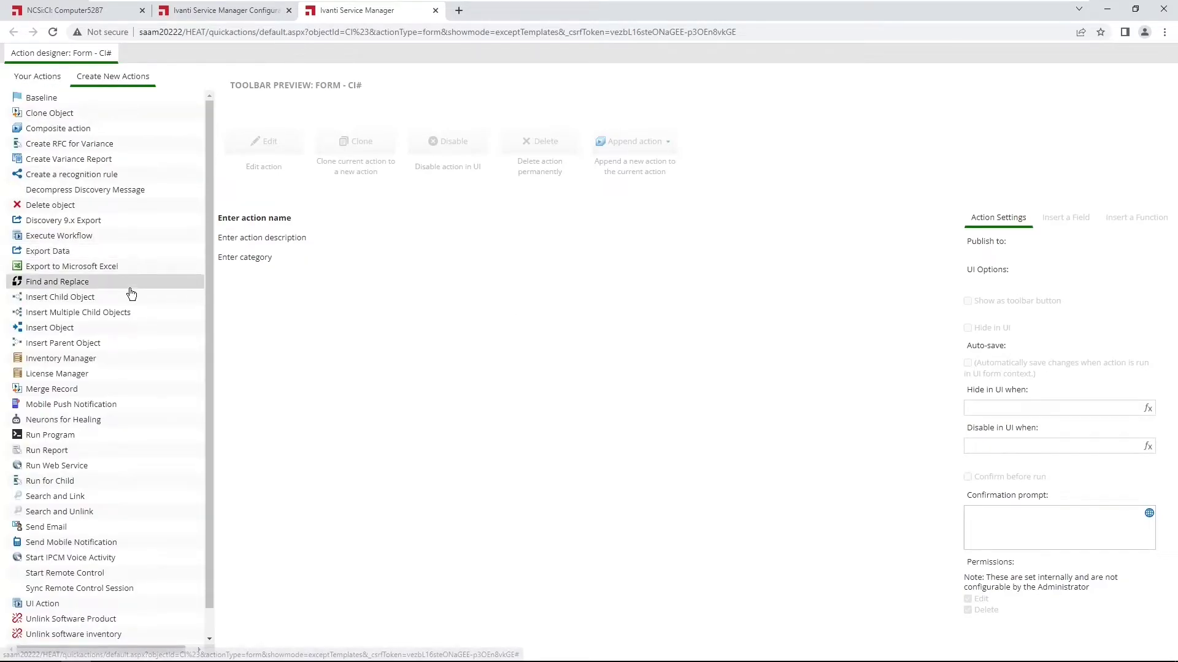
left_click(49, 607)
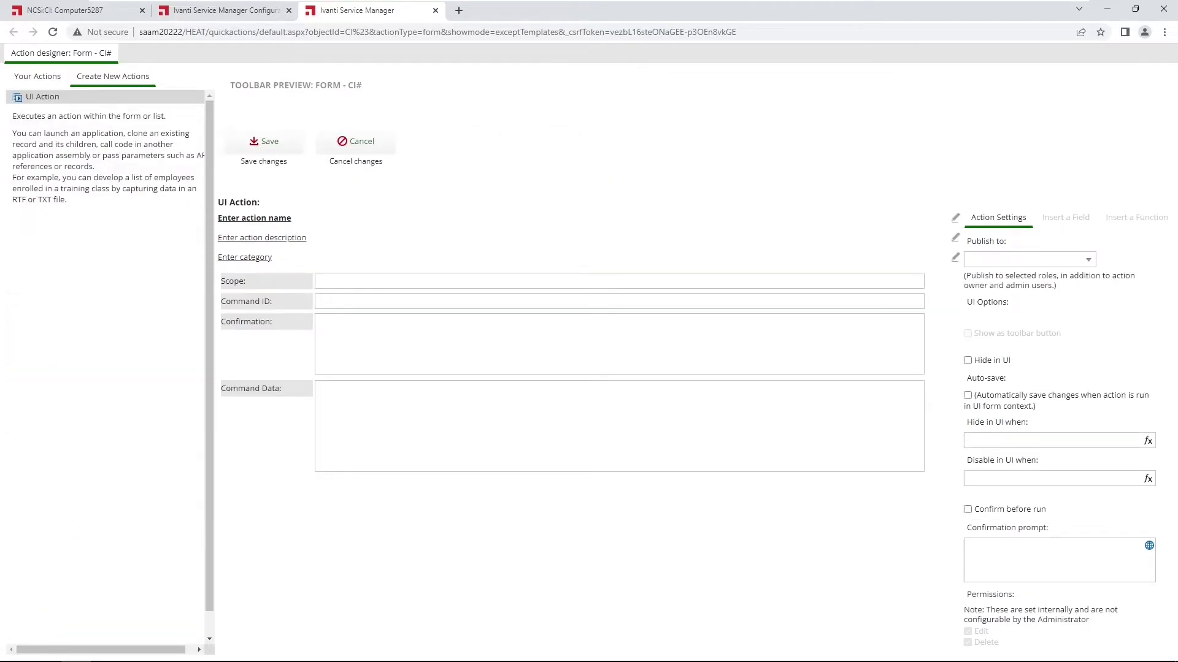
left_click(250, 218)
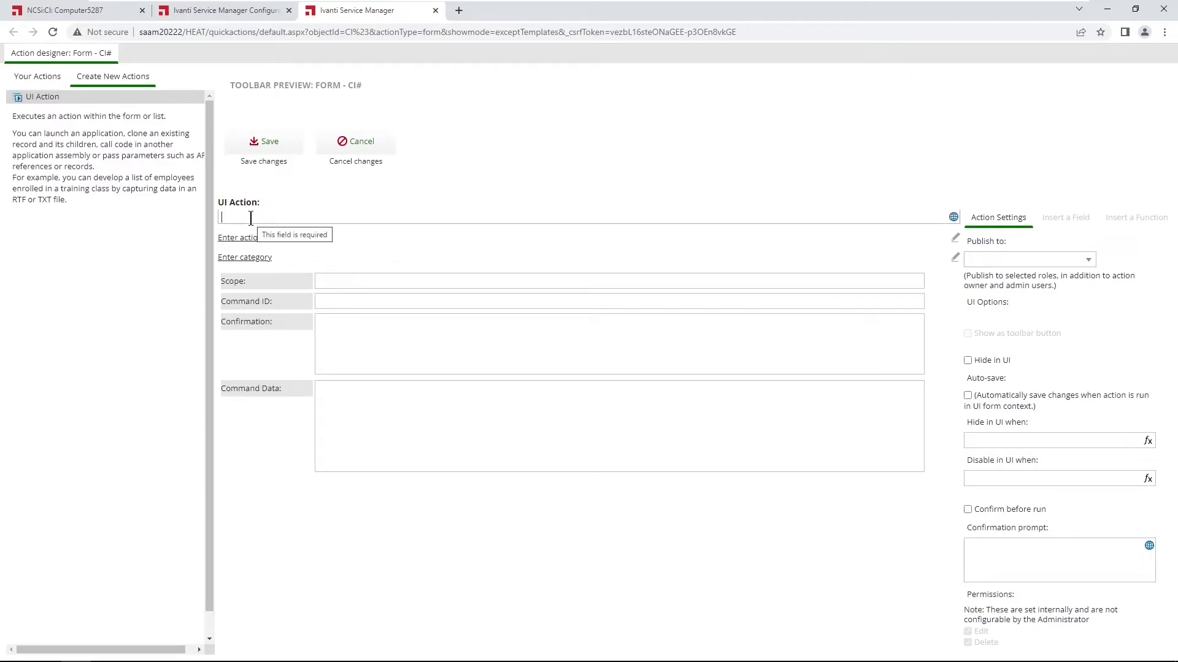
type("View Device in Neurons")
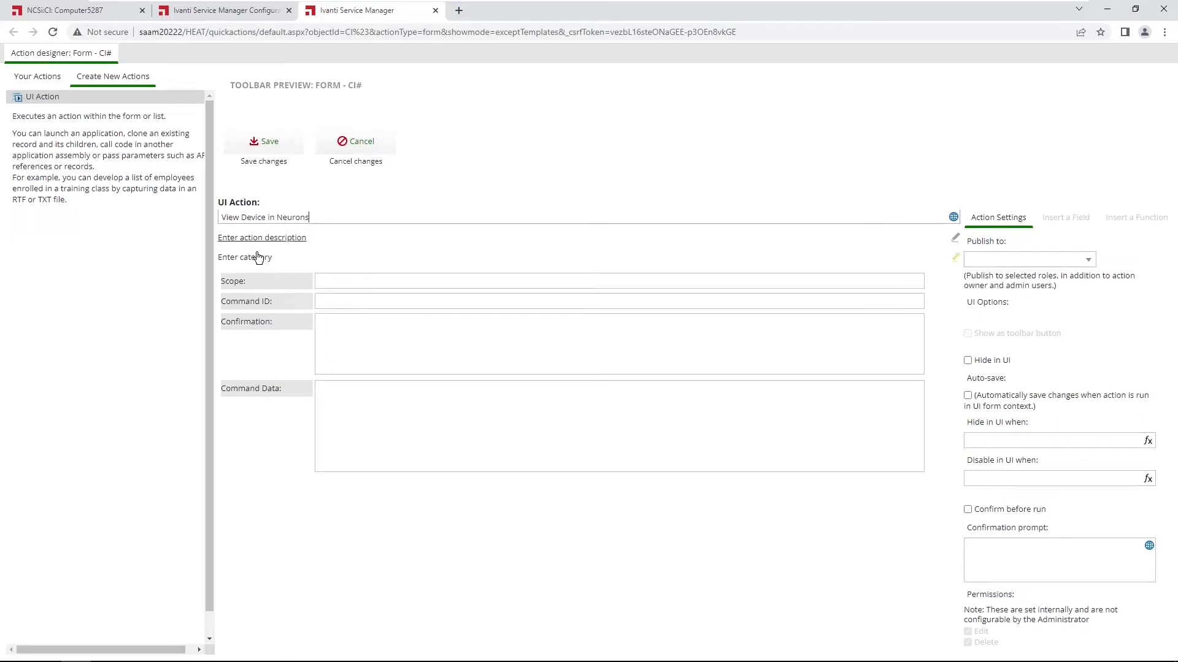
left_click(236, 257)
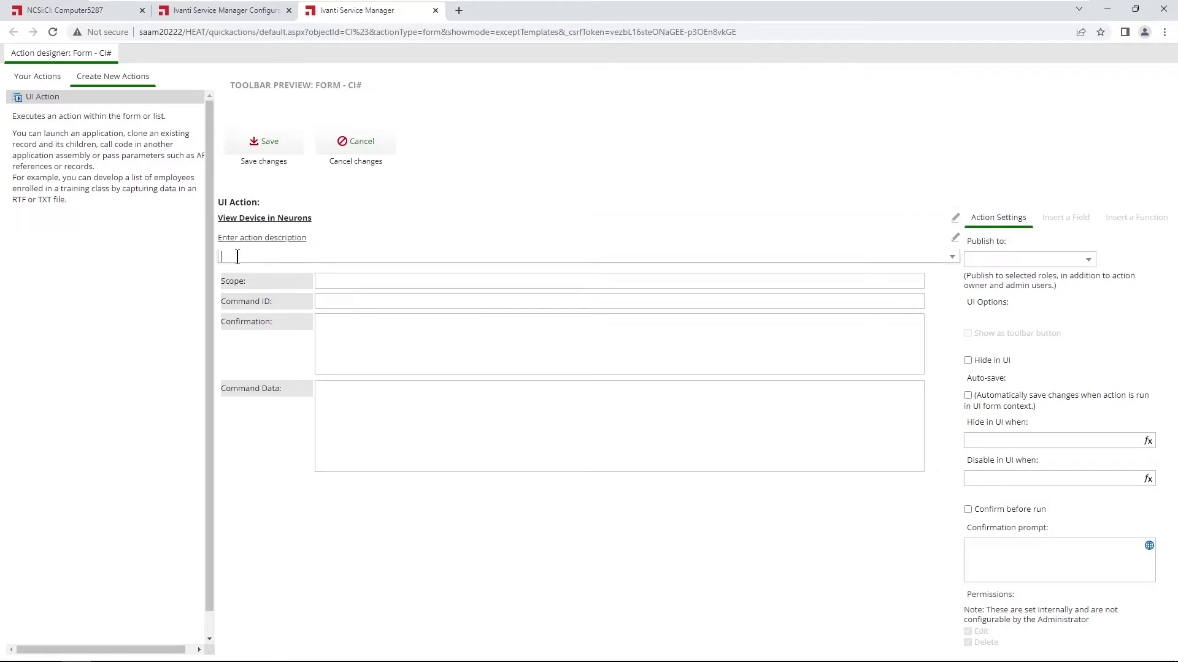
Step: Check Administrator, Service Desk Analyst and Service Desk Manager in the action's Publish to list
left_click(1088, 260)
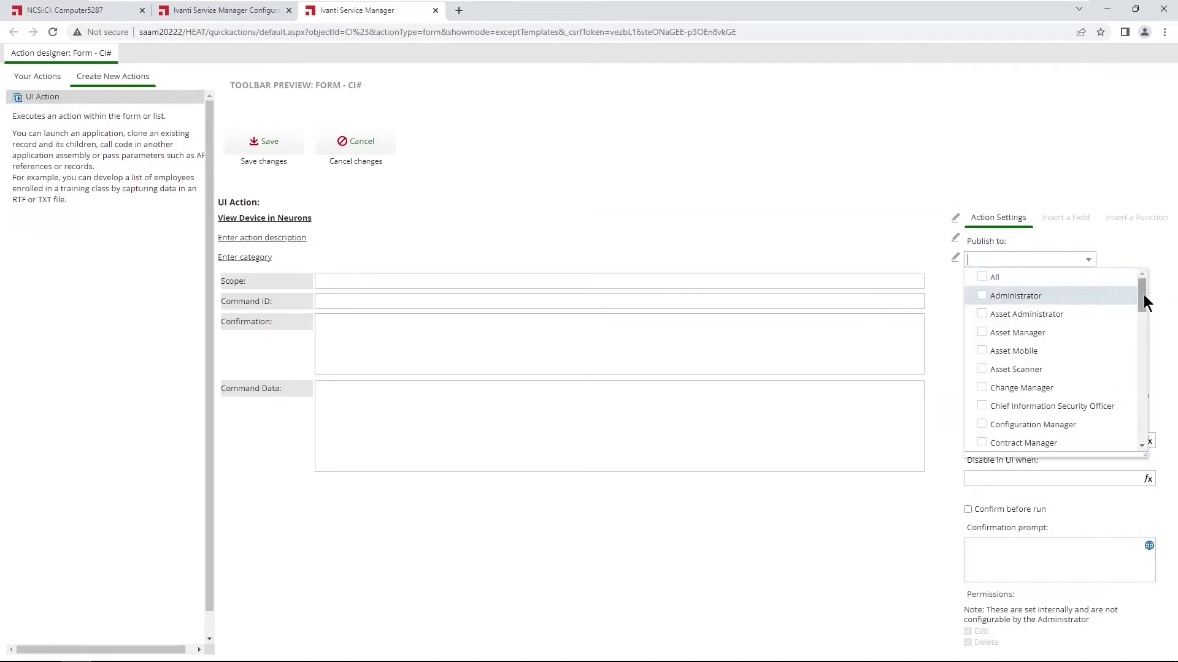
left_click(981, 296)
left_click_drag(1141, 294, 1149, 411)
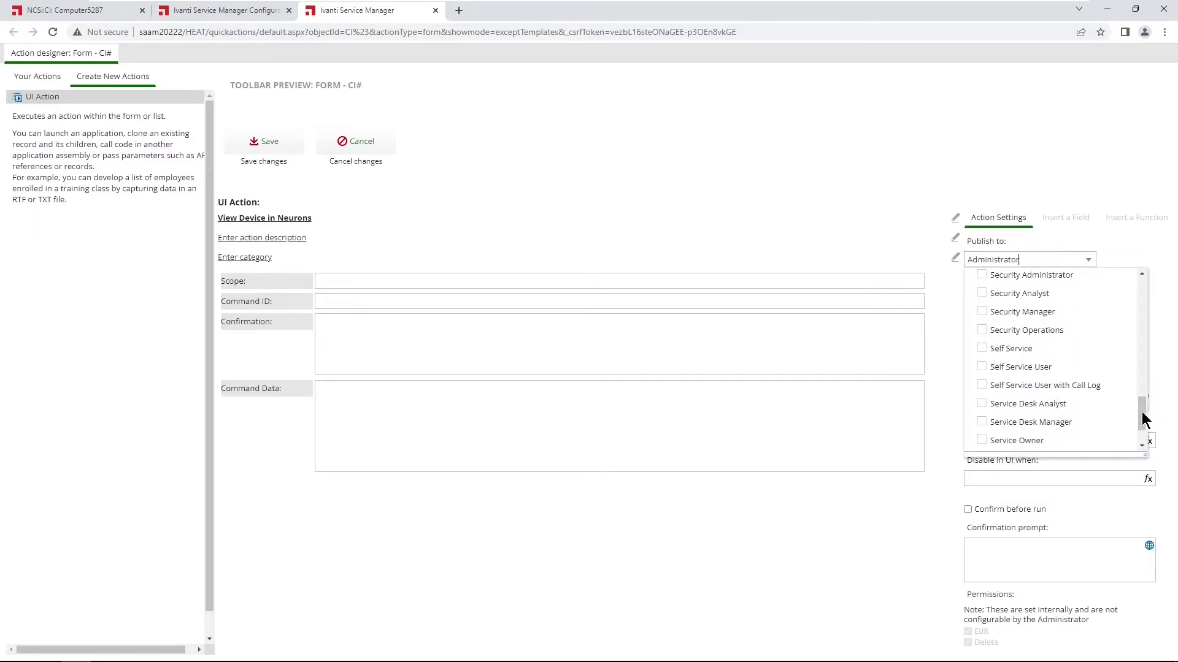
left_click(982, 404)
left_click(982, 422)
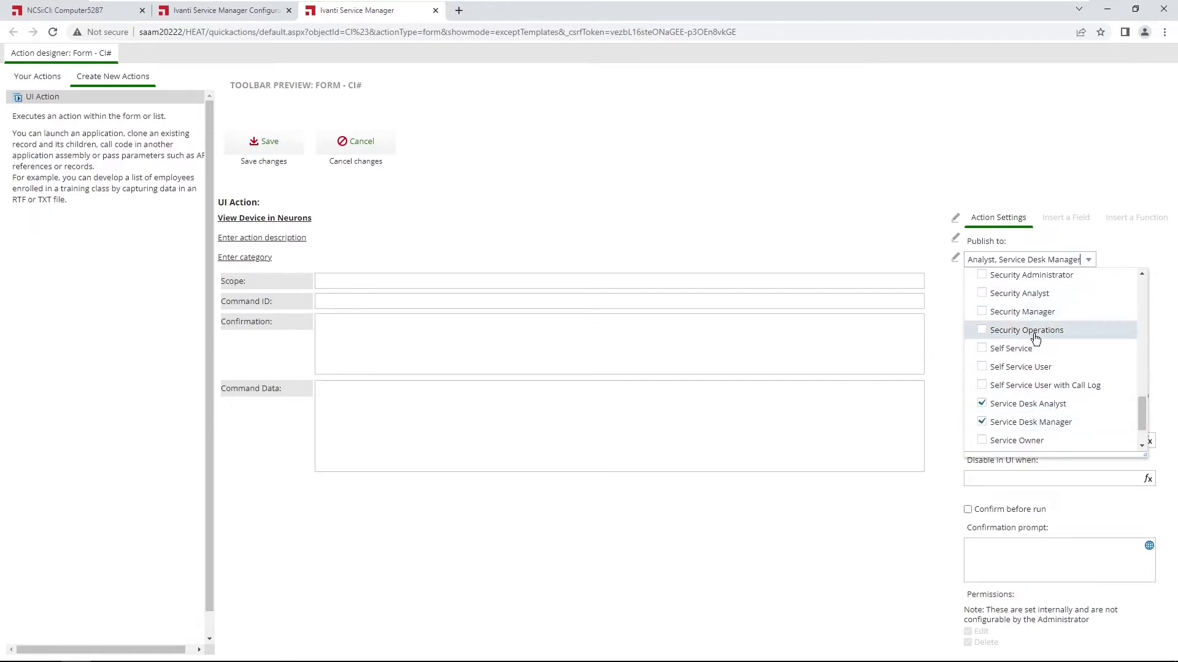
left_click(999, 151)
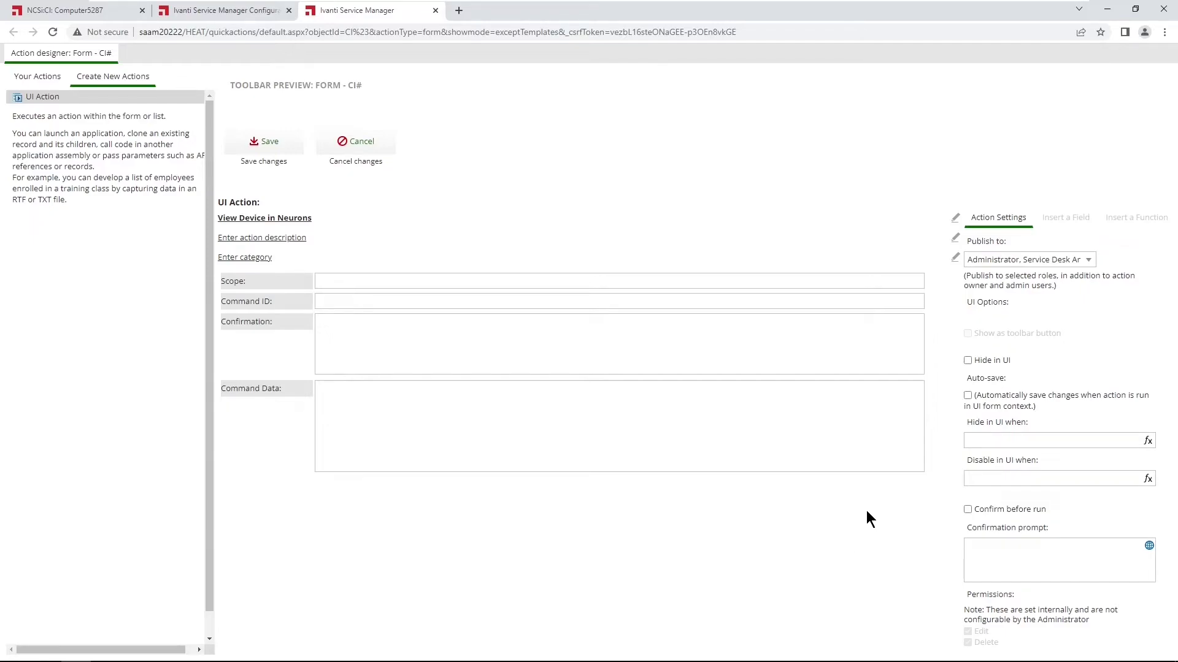
Step: Set Hide in UI when to $(DiscoveryID == "" || DiscoveryID == null) and save it
left_click(1148, 443)
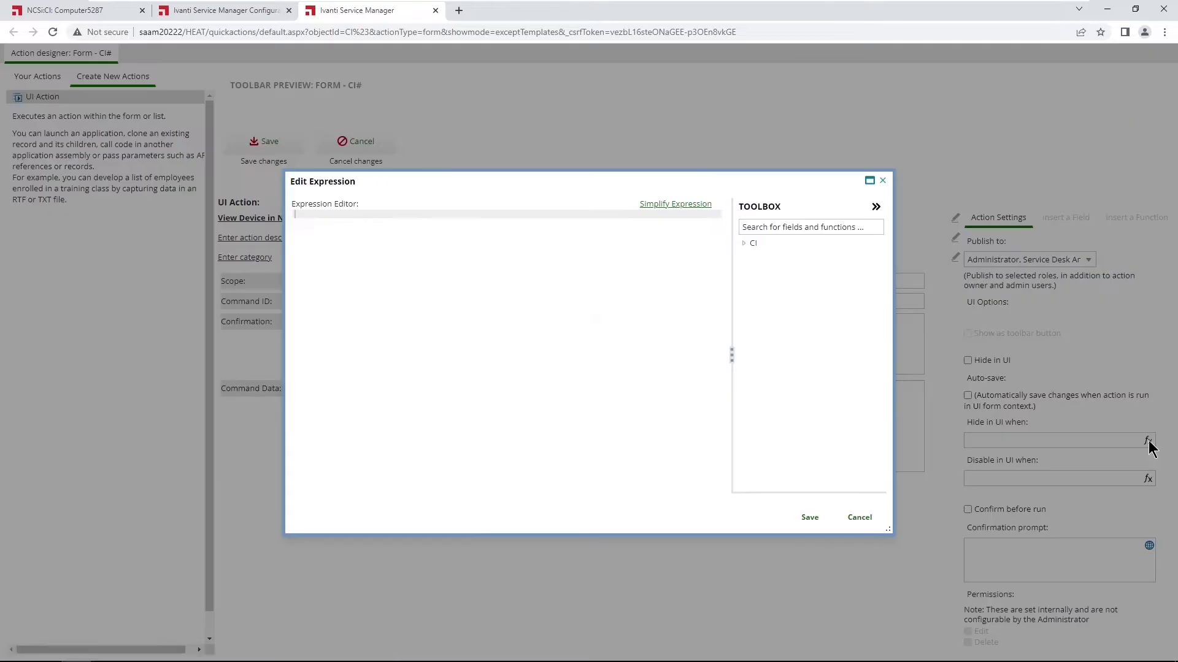
right_click(429, 215)
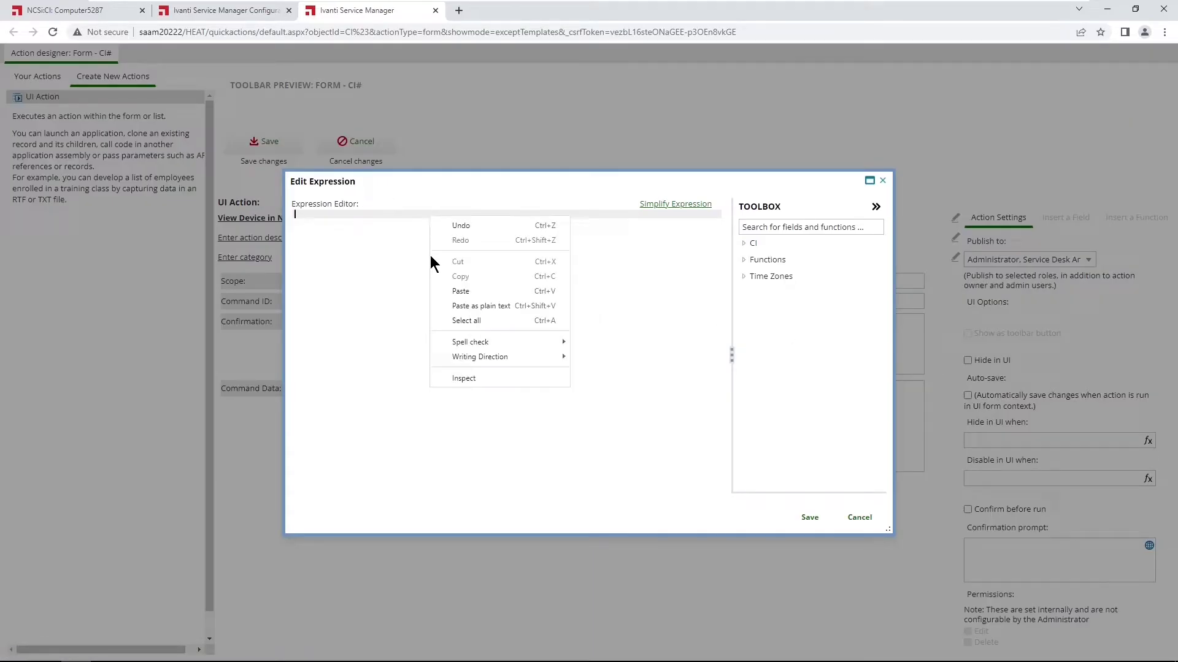
left_click(457, 292)
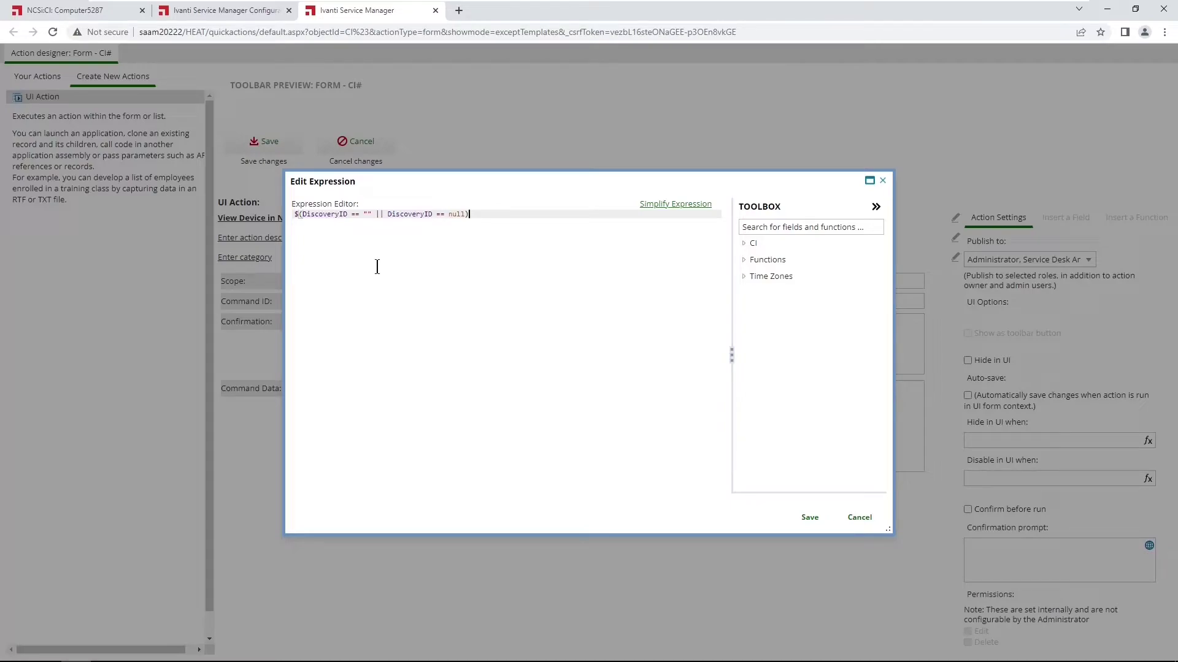
left_click(810, 517)
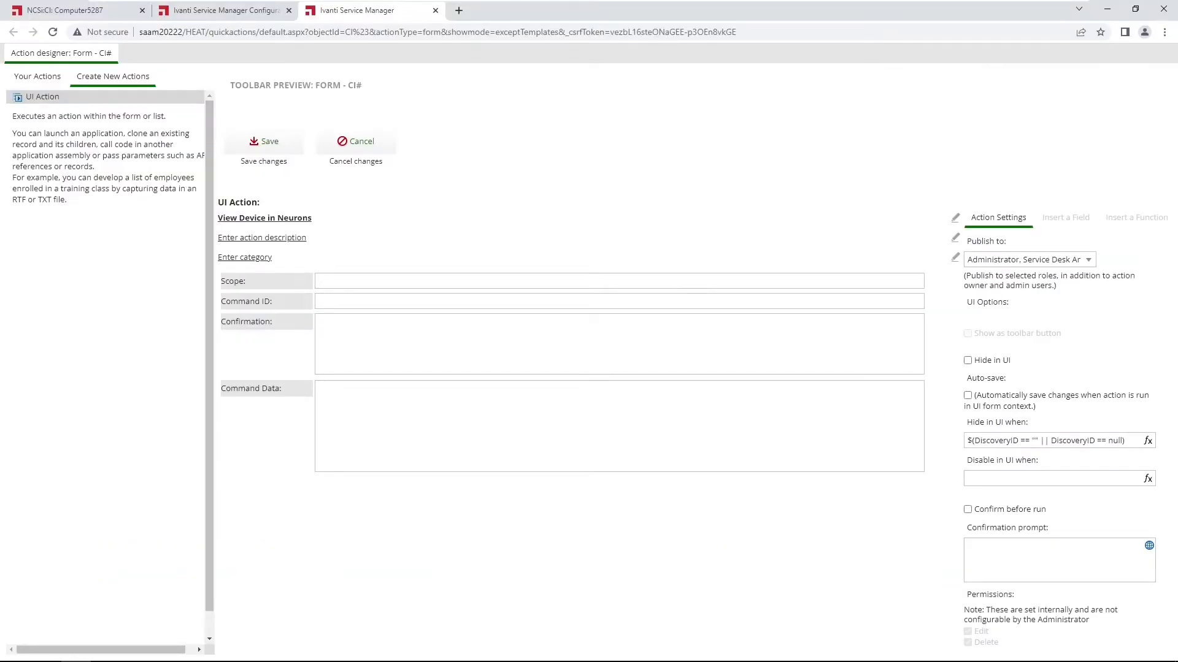
Step: Give the action Application scope, OpenWindow command, null confirmation and the Neurons device URL, then save
left_click(335, 280)
type("Application")
key("Tab")
type("Open")
key("BackSpace")
key("BackSpace")
key("BackSpace")
type("penWindow")
key("Tab")
type("null")
key("Tab")
type("{Url:\" https://ncsicloud.ivanticloud.com/devices/$(DiscoveryID)\"}")
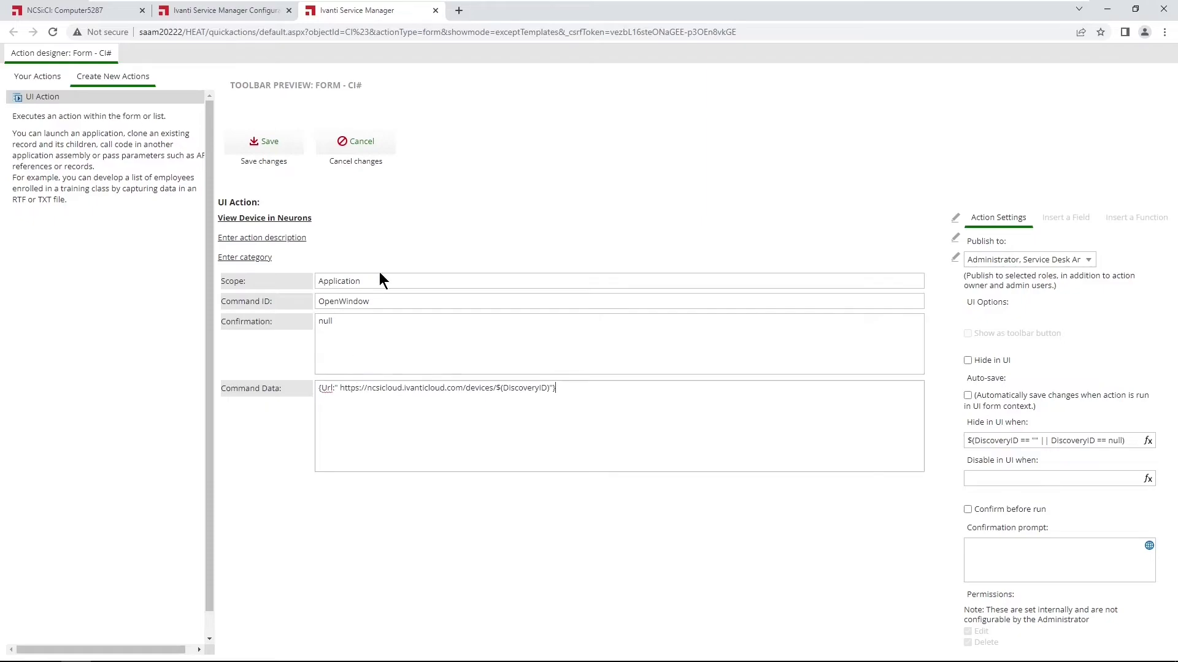
left_click(271, 147)
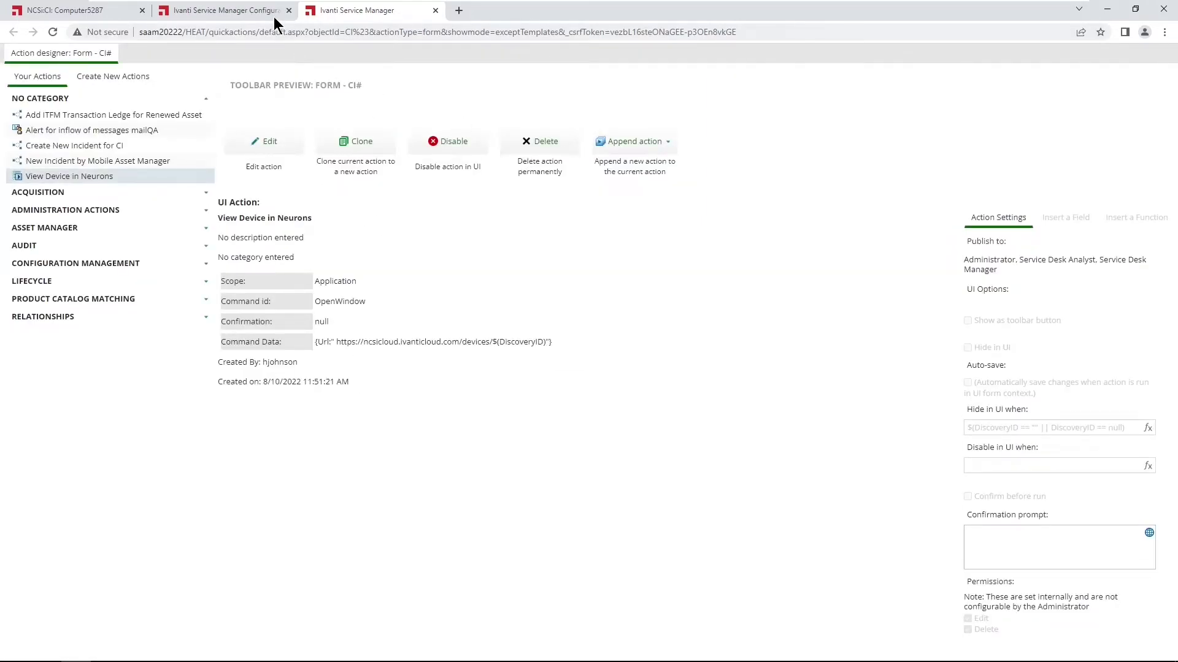
Step: Reload the configuration, find the CI object by 'ci', and open the AMC.CI layout's Computer view
left_click(260, 11)
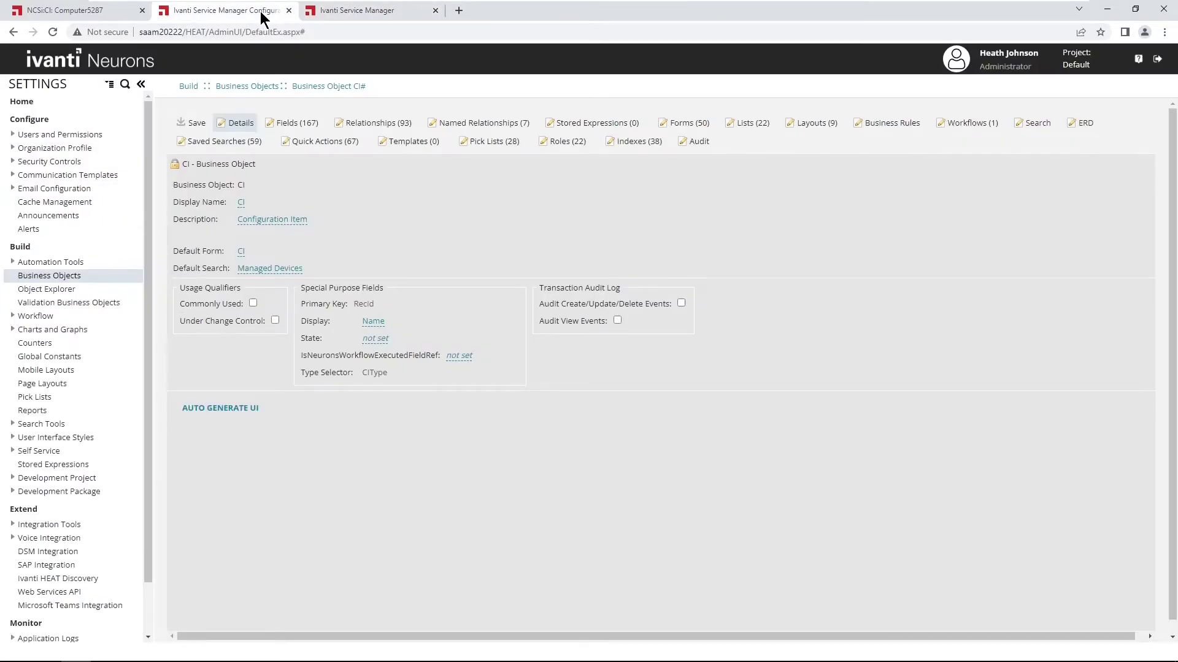
left_click(53, 32)
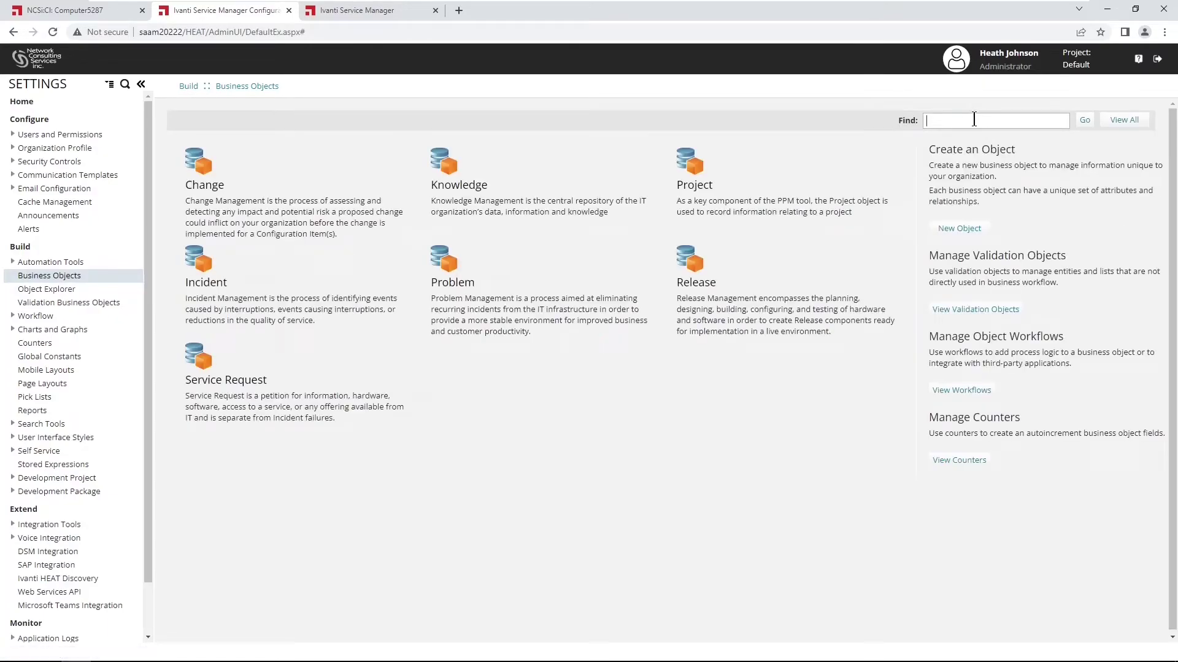
left_click(974, 119)
type("ci")
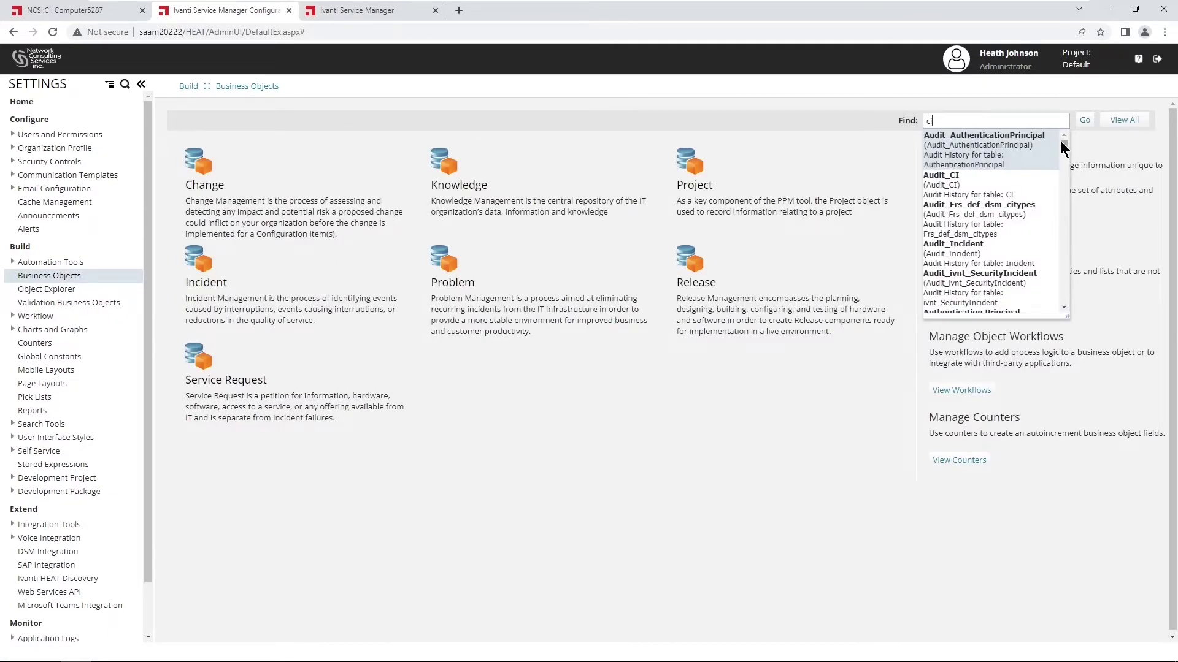
left_click_drag(1066, 149, 1063, 153)
left_click(930, 205)
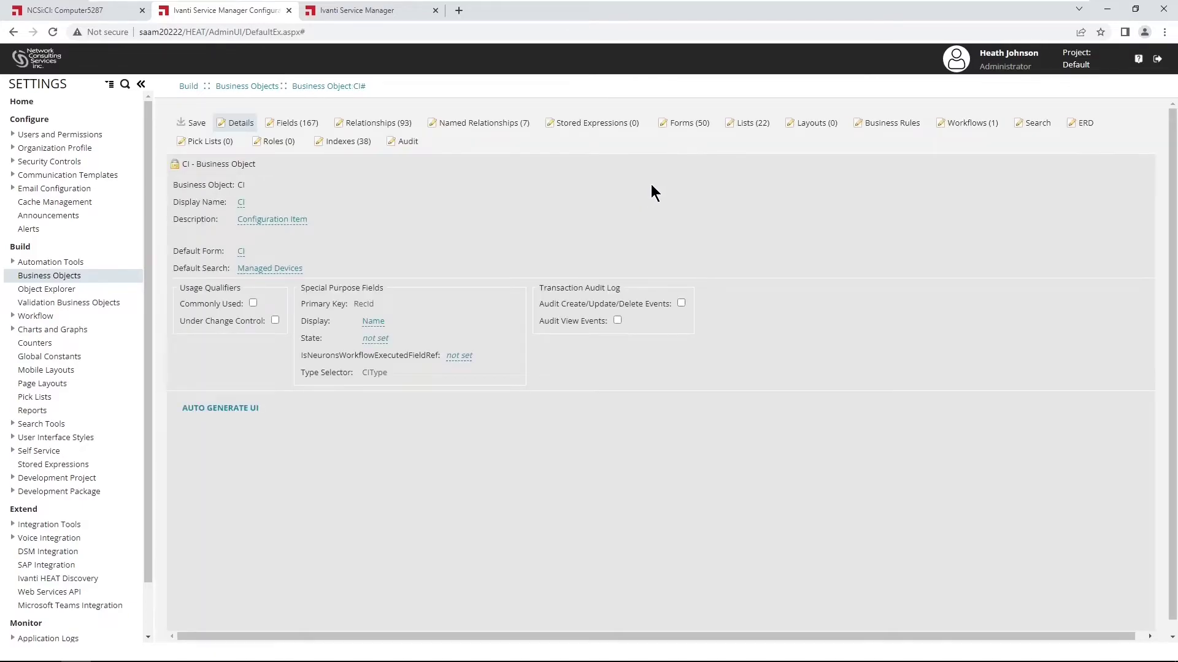
left_click(812, 123)
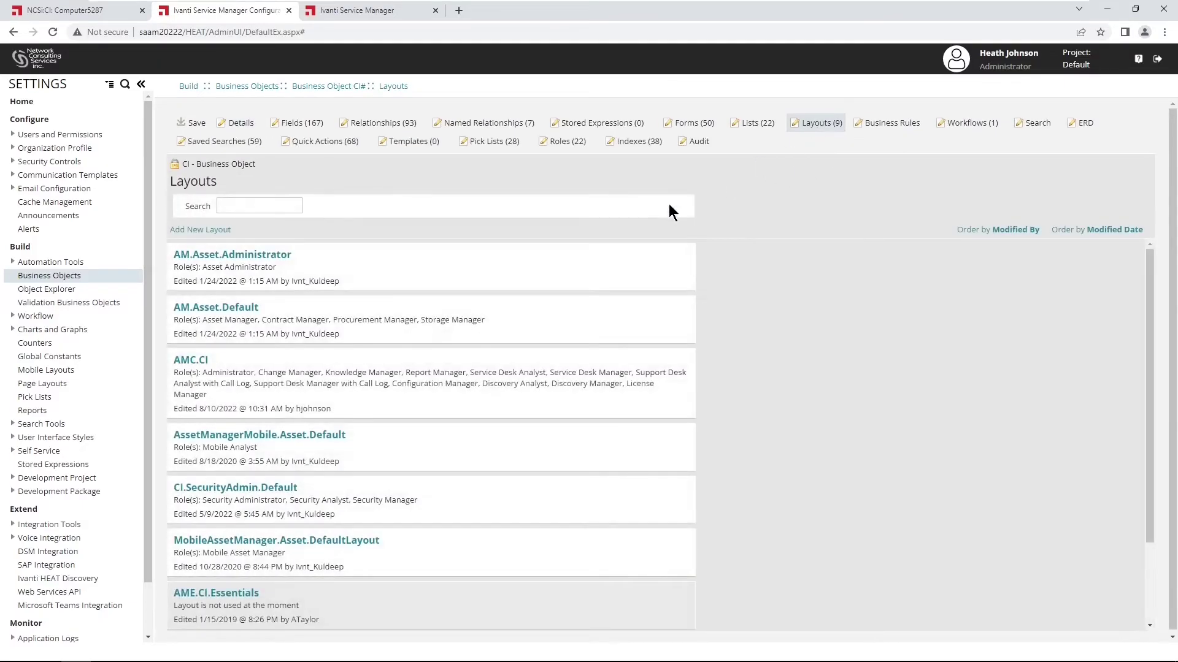
left_click(187, 362)
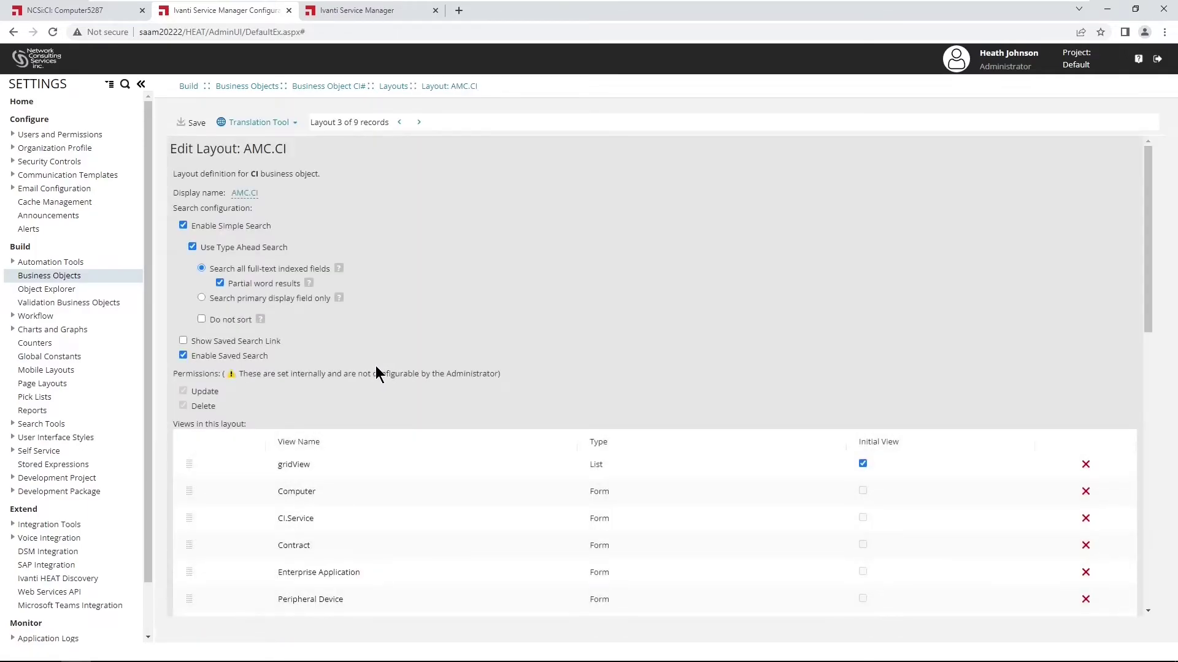
left_click(295, 492)
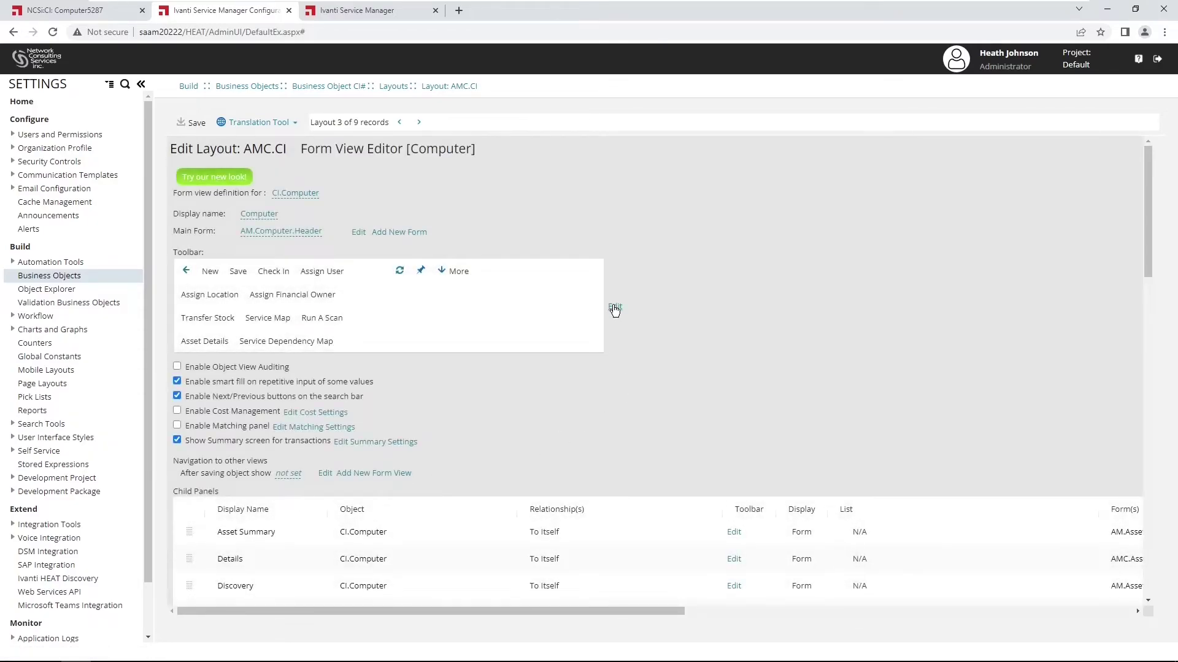
Step: Drag View Device in Neurons onto the Computer view toolbar, confirm its settings, and save AMC.CI
left_click(615, 309)
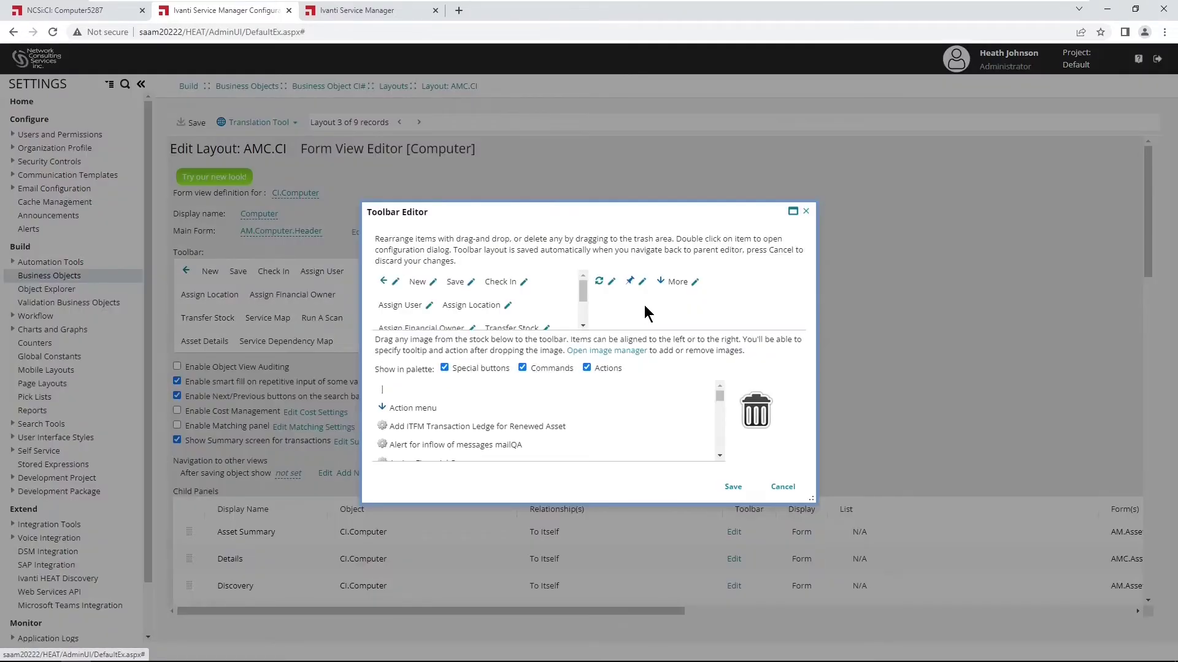
left_click(793, 213)
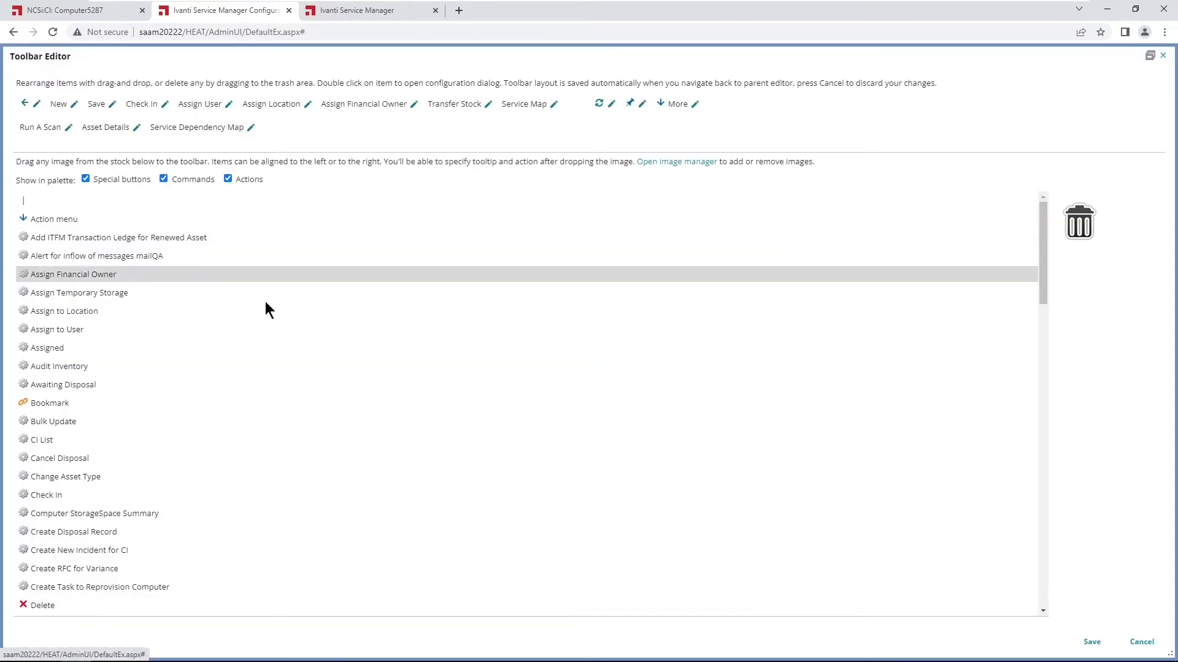
scroll(198, 448, "down", 7)
scroll(198, 454, "down", 13)
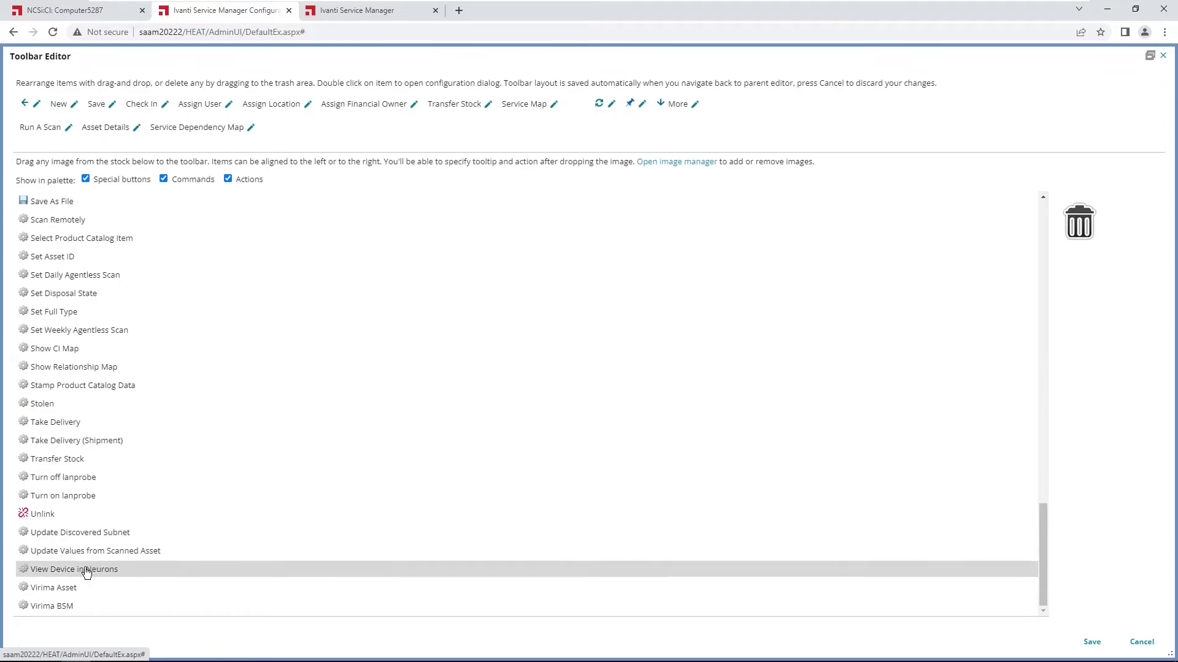
left_click_drag(133, 575, 736, 111)
left_click(733, 106)
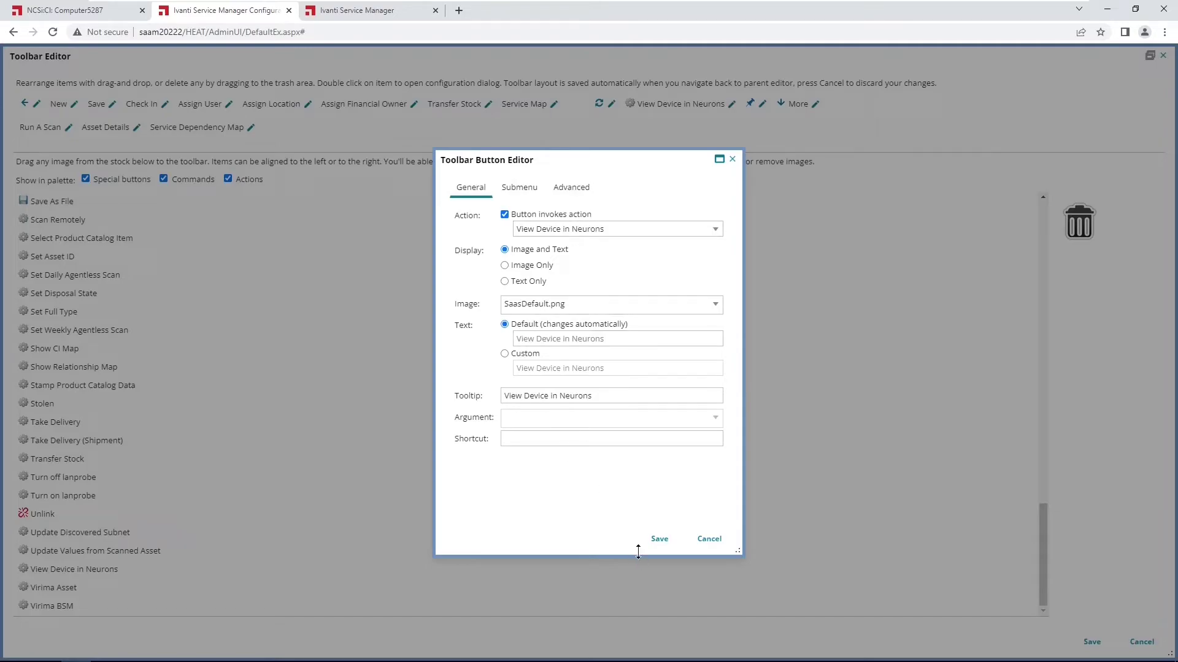
left_click(656, 539)
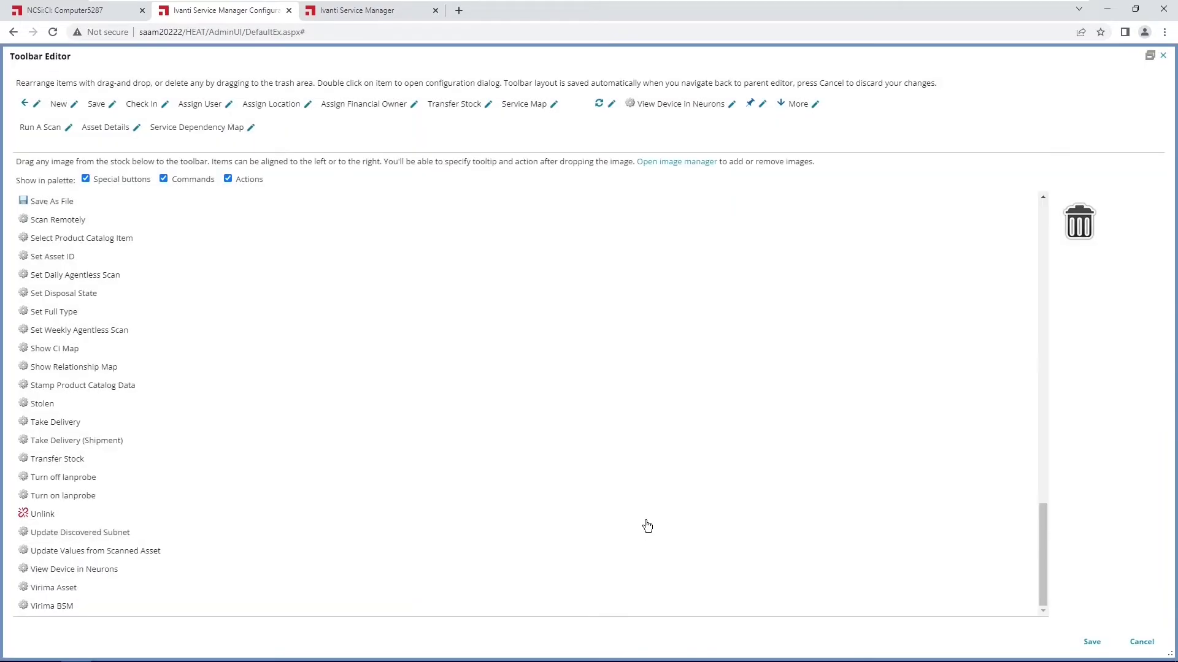
left_click(1092, 642)
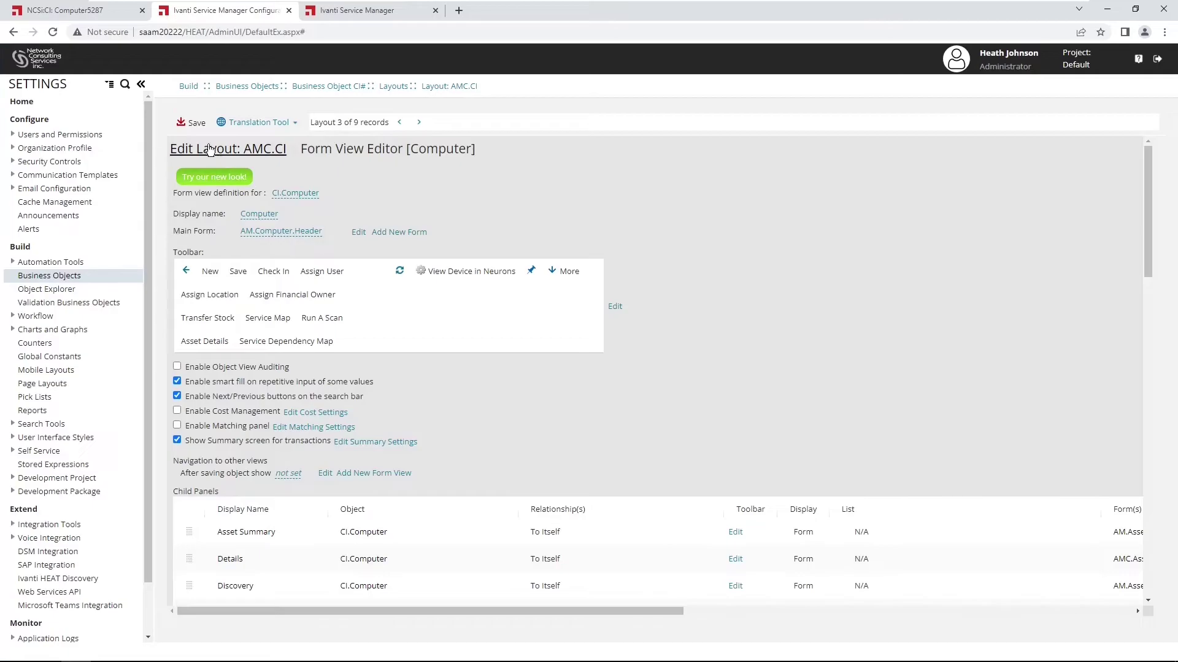
left_click(194, 122)
Step: Reload the CI list, group it by Asset Type, and open Computer5287 under Computer - Desktop
left_click(87, 15)
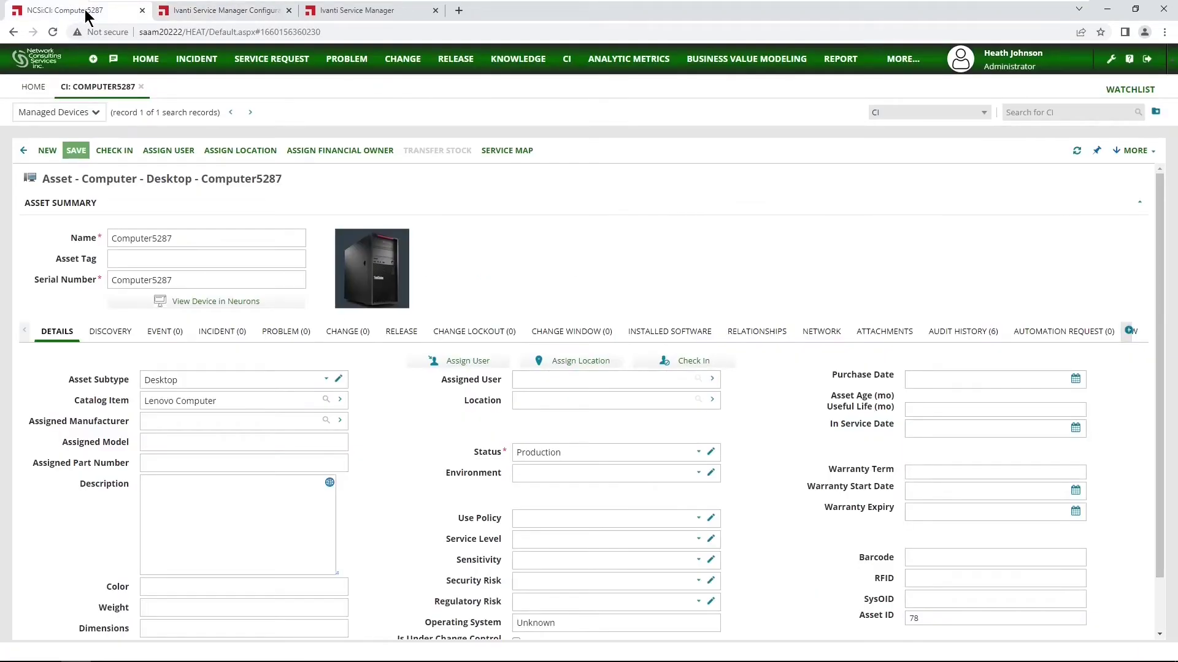
left_click(53, 32)
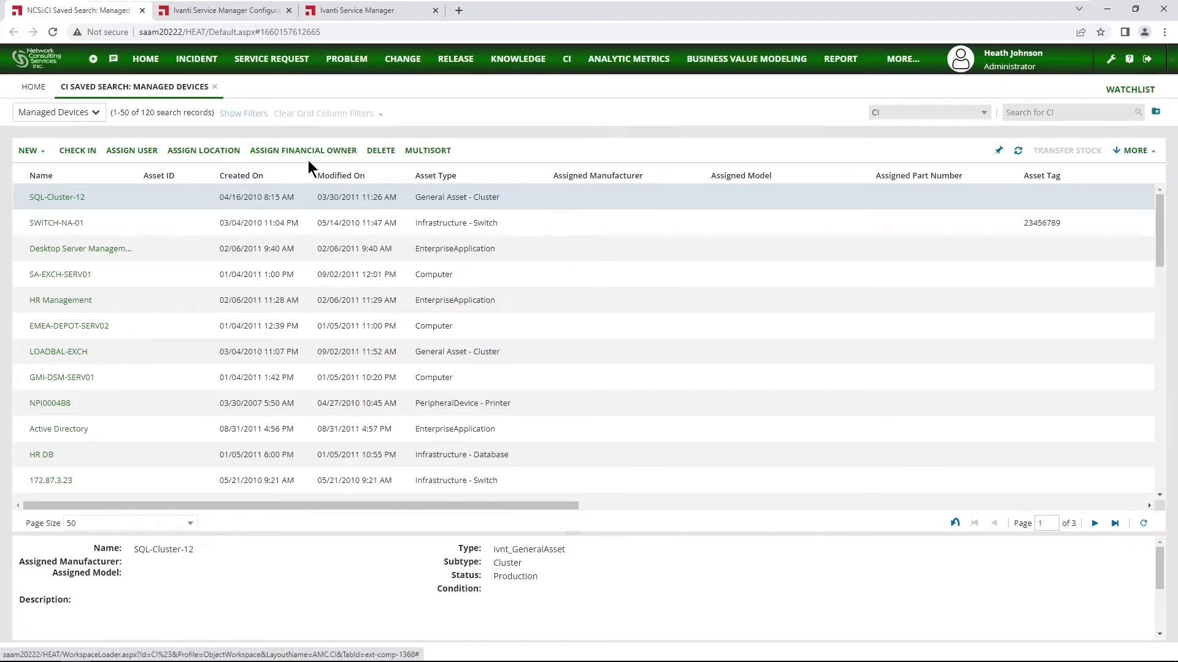
left_click(540, 178)
left_click(625, 256)
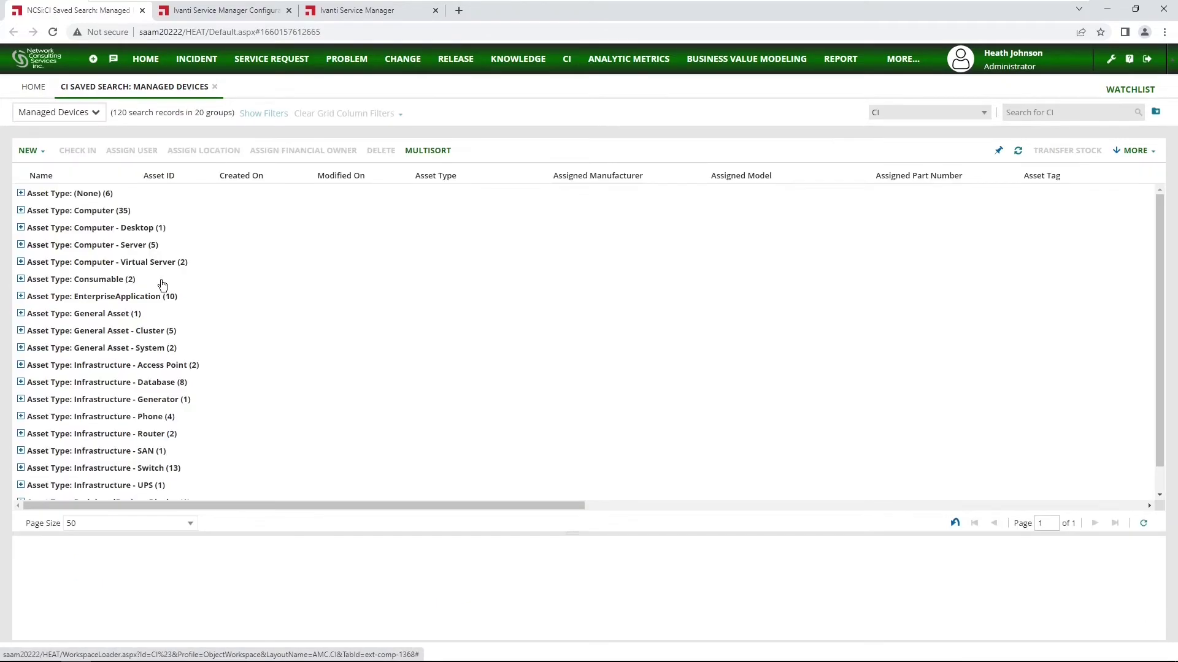
left_click(76, 229)
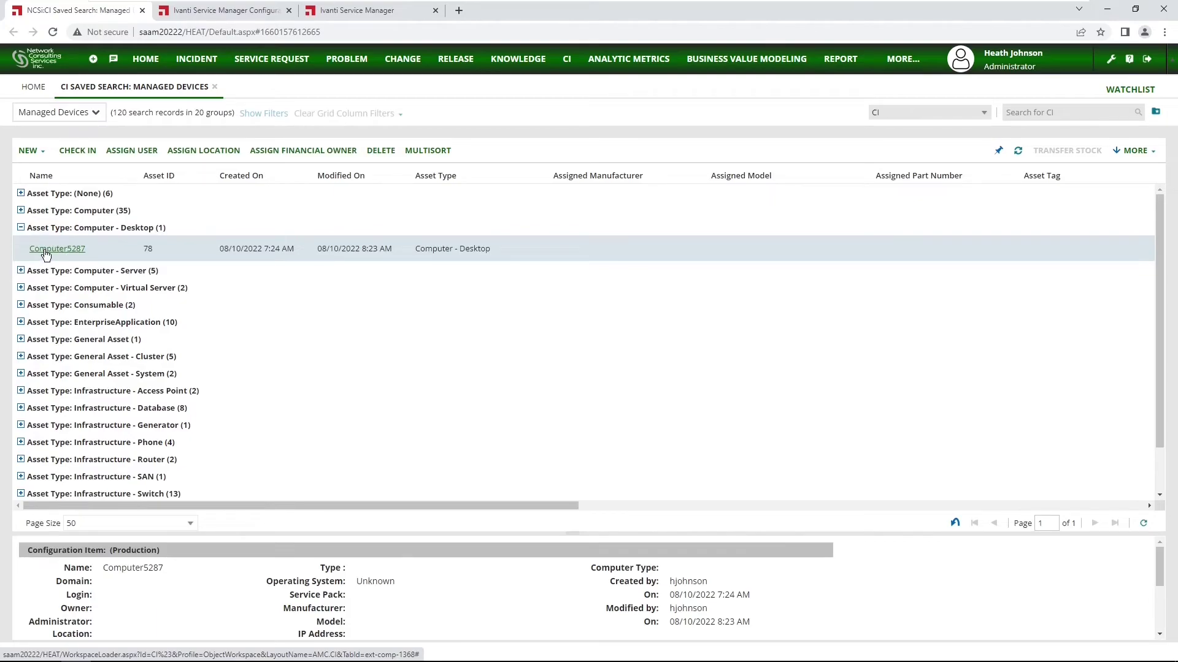
left_click(46, 251)
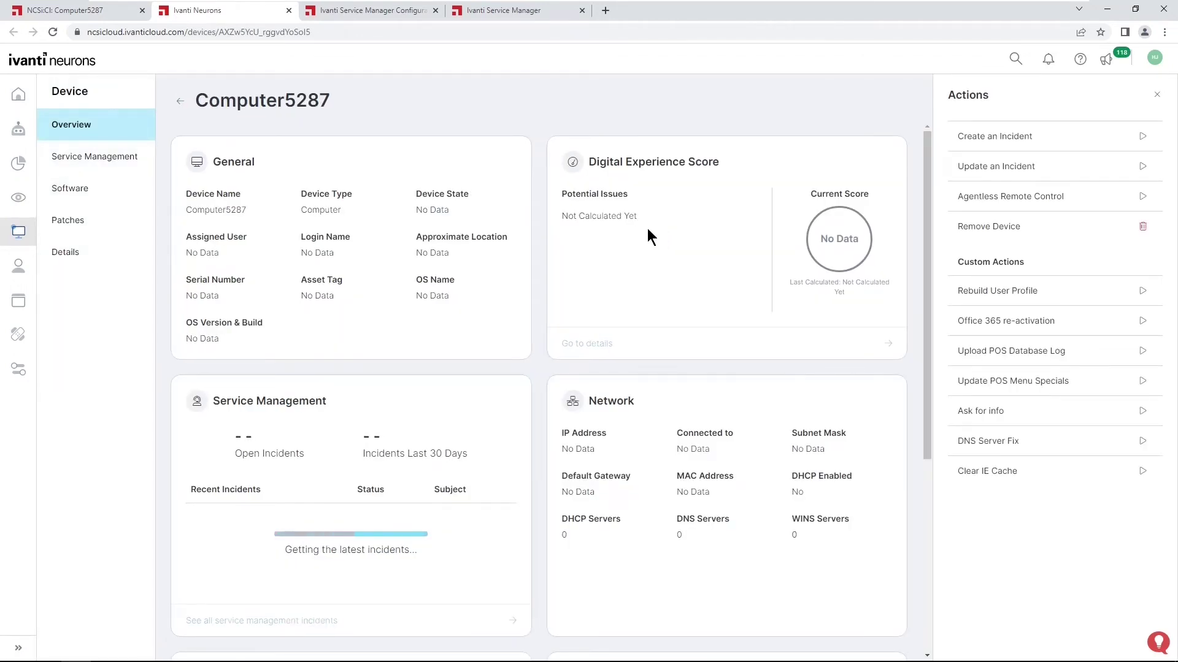
Step: Switch back to the Computer5287 CI record in Service Manager
left_click(108, 14)
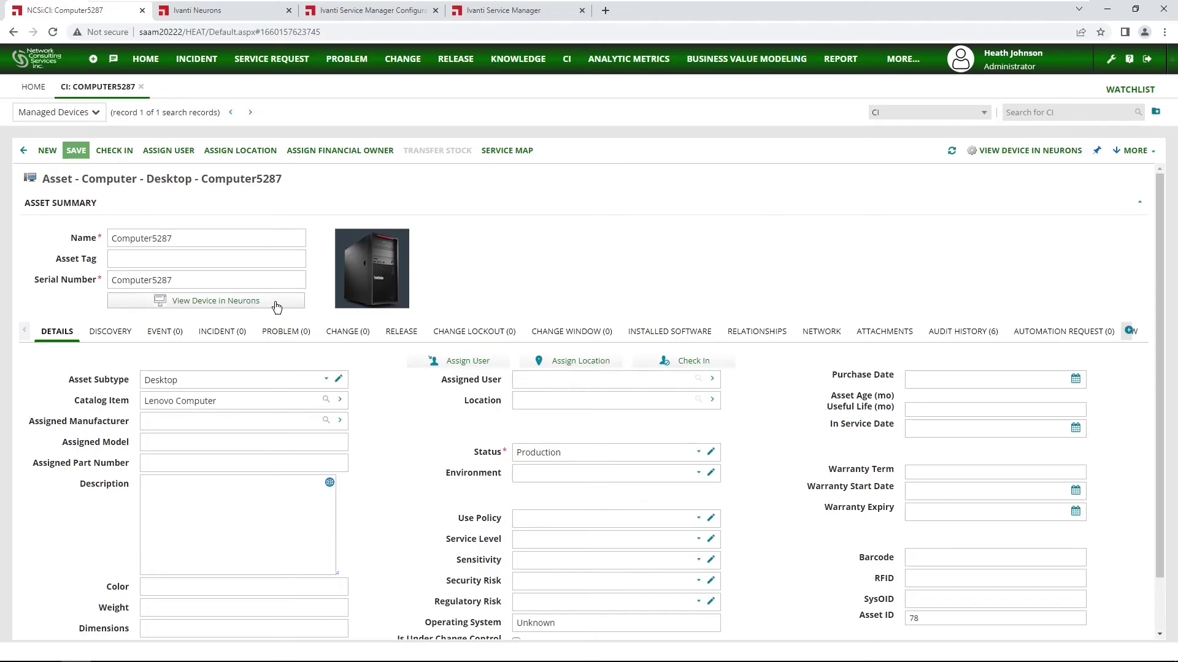
left_click(23, 151)
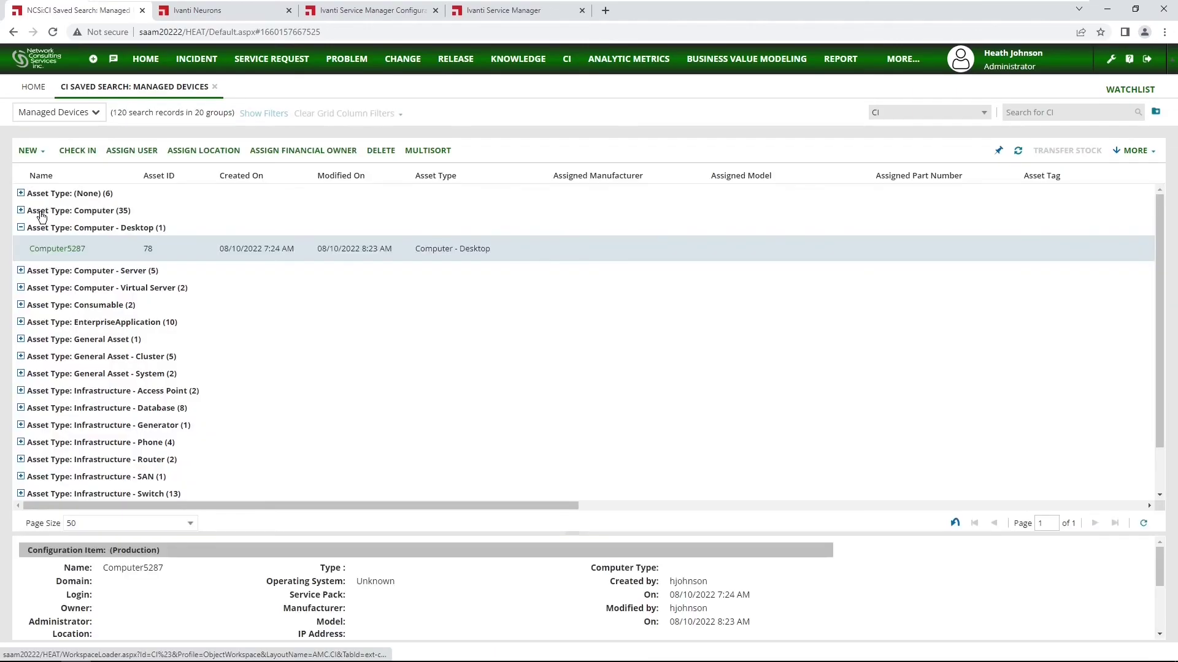
left_click(82, 271)
left_click(59, 292)
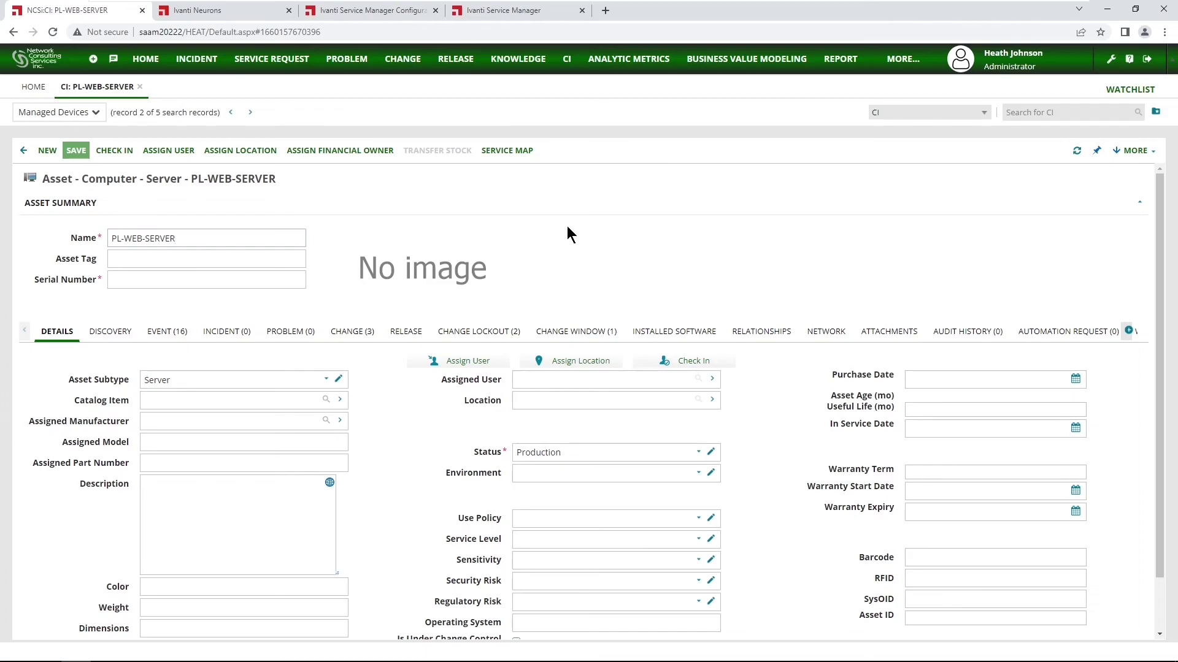
left_click(23, 151)
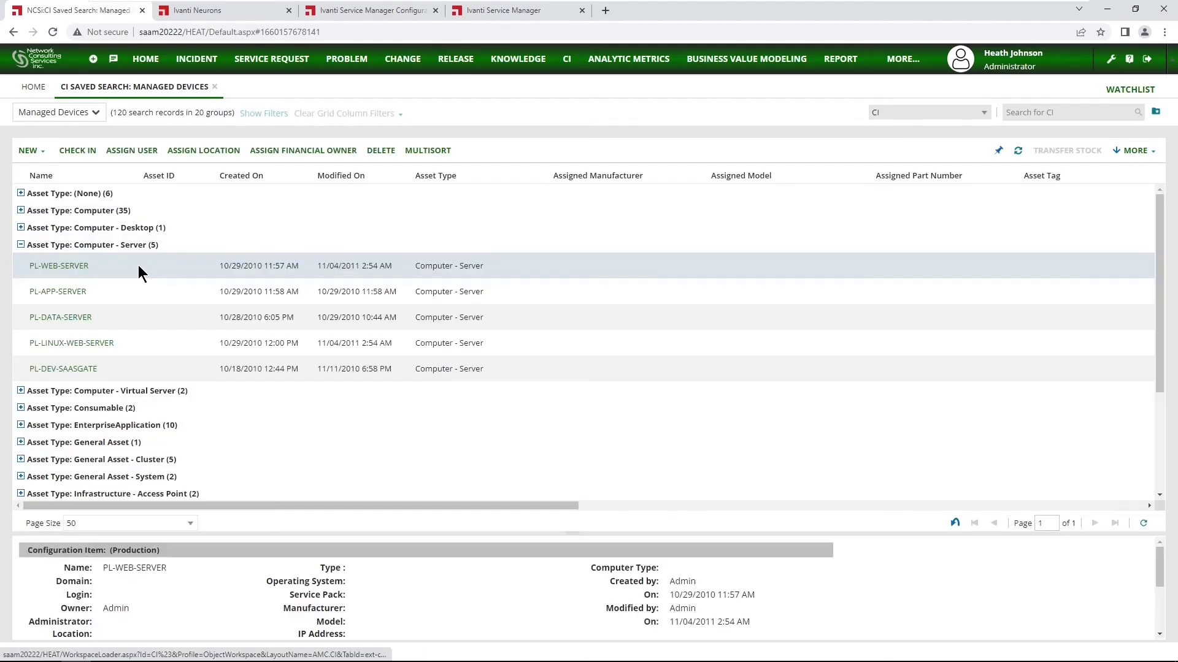
left_click(125, 228)
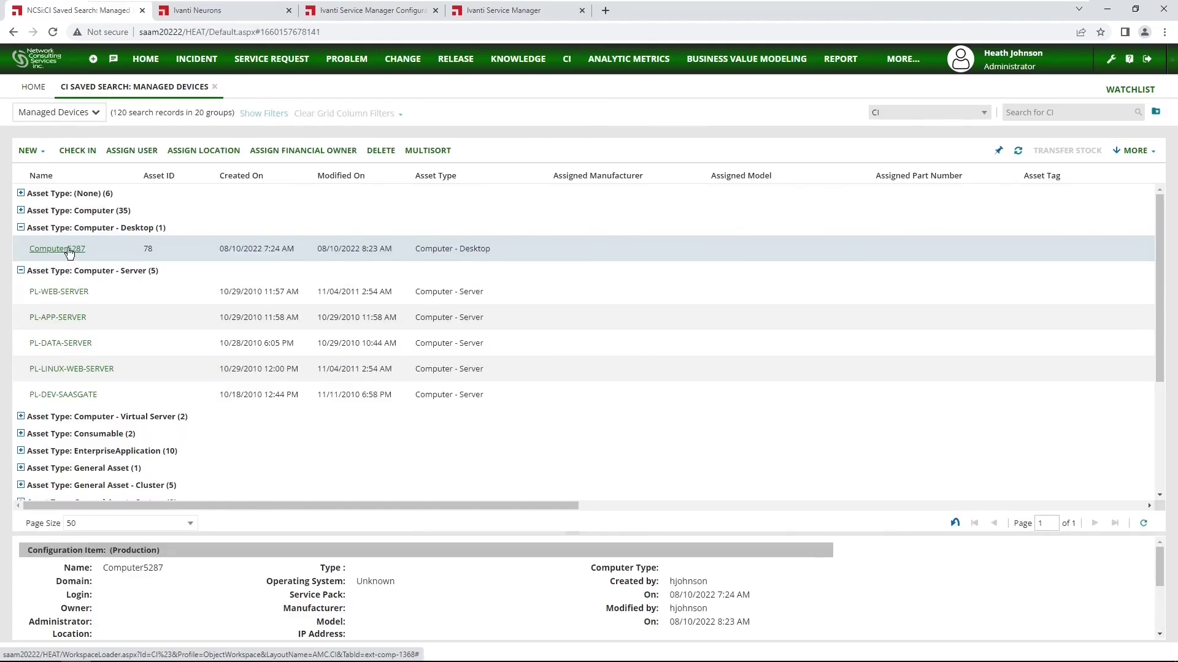
left_click(68, 250)
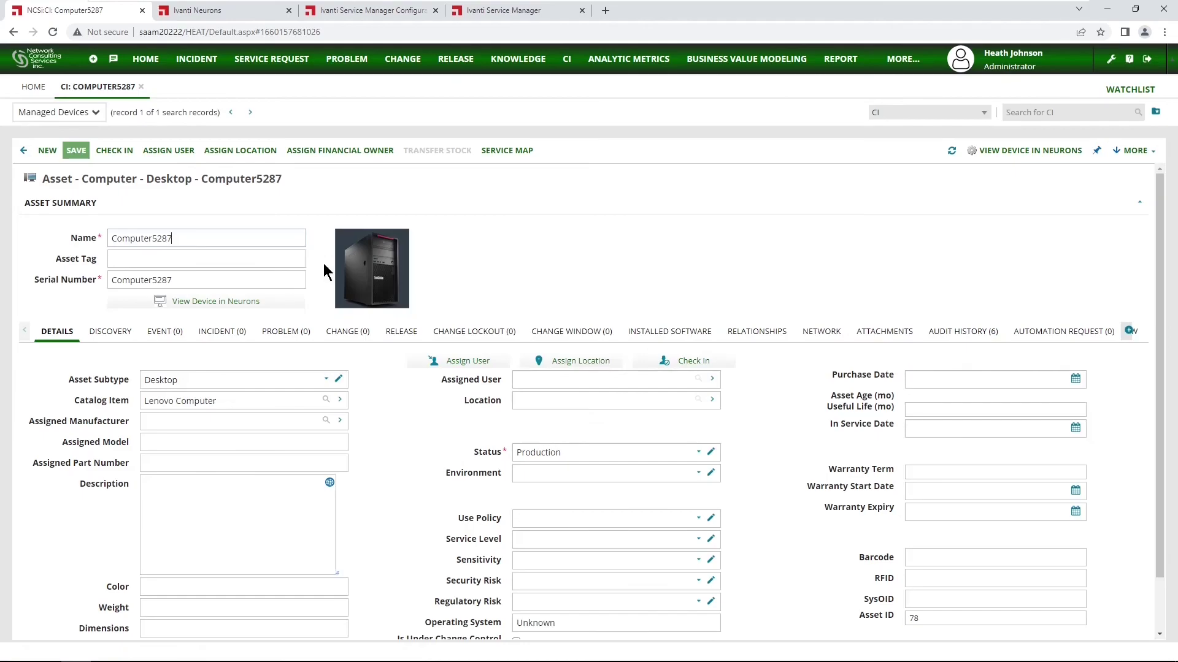